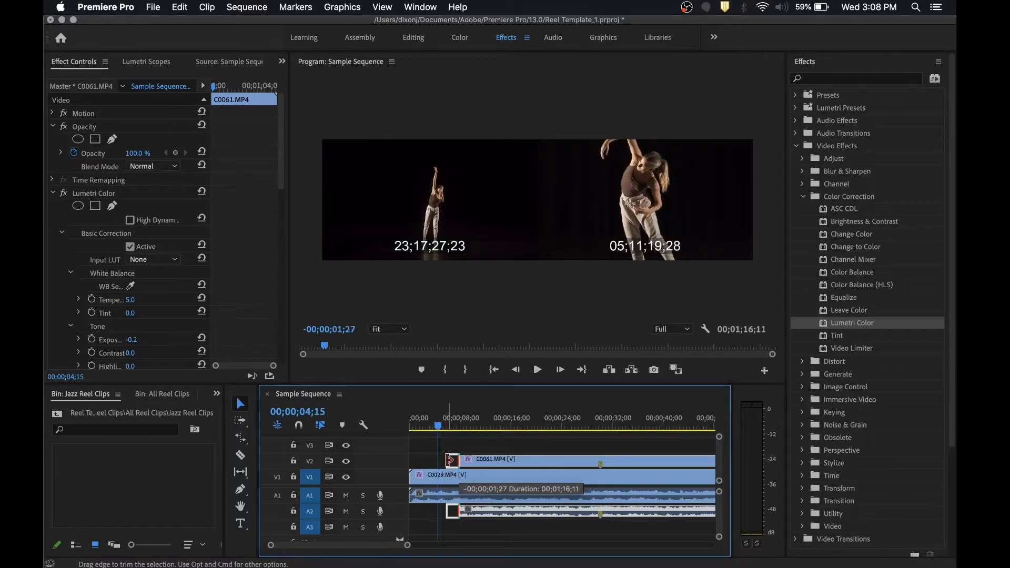
- Extend the start of the C0061.MP4 clip on V2 back to about 5 seconds and return the playhead to 00;00;00;00
{"action": "left_click_drag", "start_coordinate": [451, 459], "coordinate": [440, 459]}
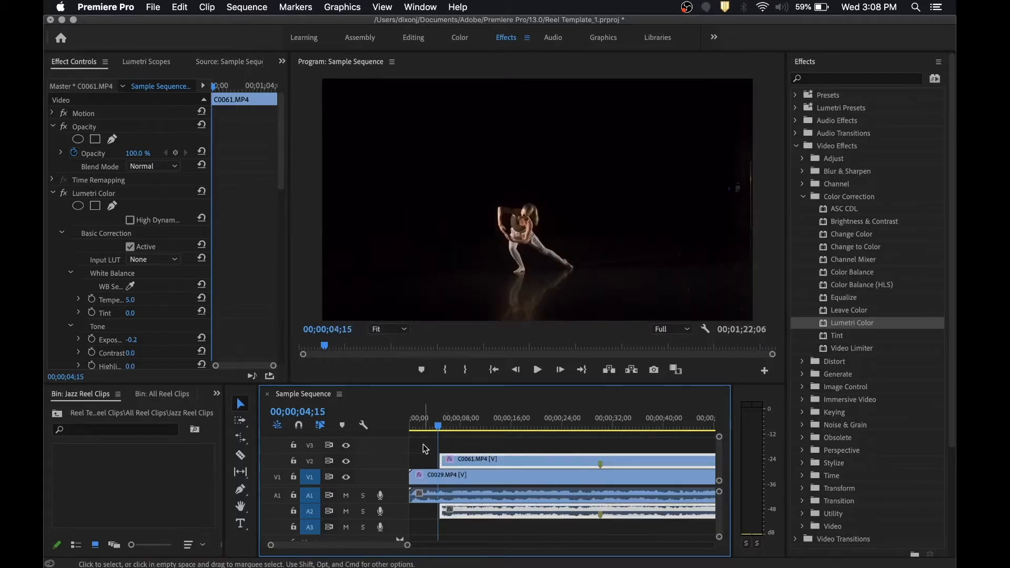
{"action": "left_click", "coordinate": [417, 426]}
{"action": "left_click_drag", "start_coordinate": [418, 428], "coordinate": [412, 429]}
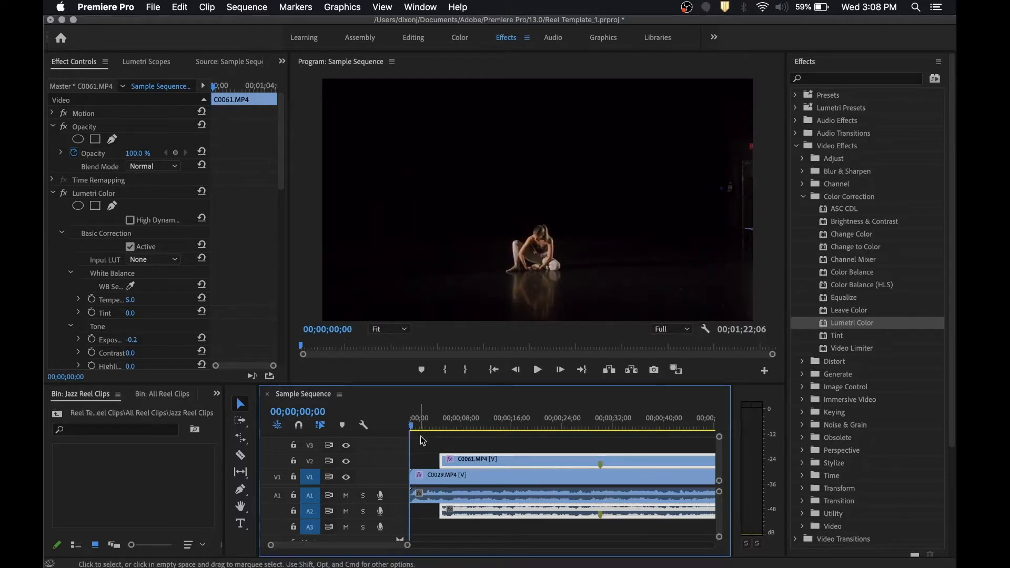
- Split C0061.MP4 on V2 at about 10 seconds and trim the second segment's start to about 16 seconds, leaving a gap
{"action": "key", "text": "c"}
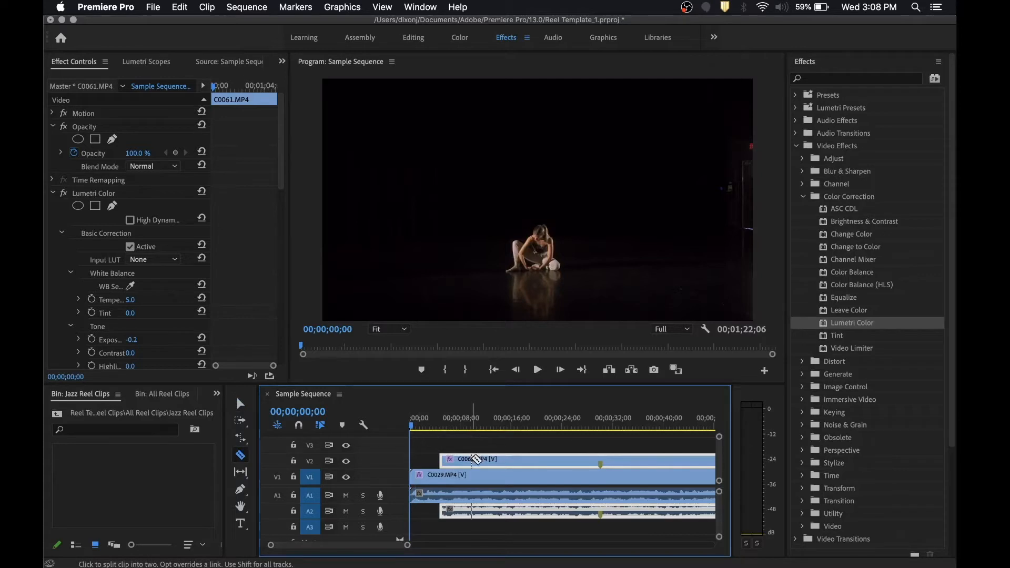
{"action": "left_click", "coordinate": [472, 460]}
{"action": "key", "text": "v"}
{"action": "left_click_drag", "start_coordinate": [472, 460], "coordinate": [514, 459]}
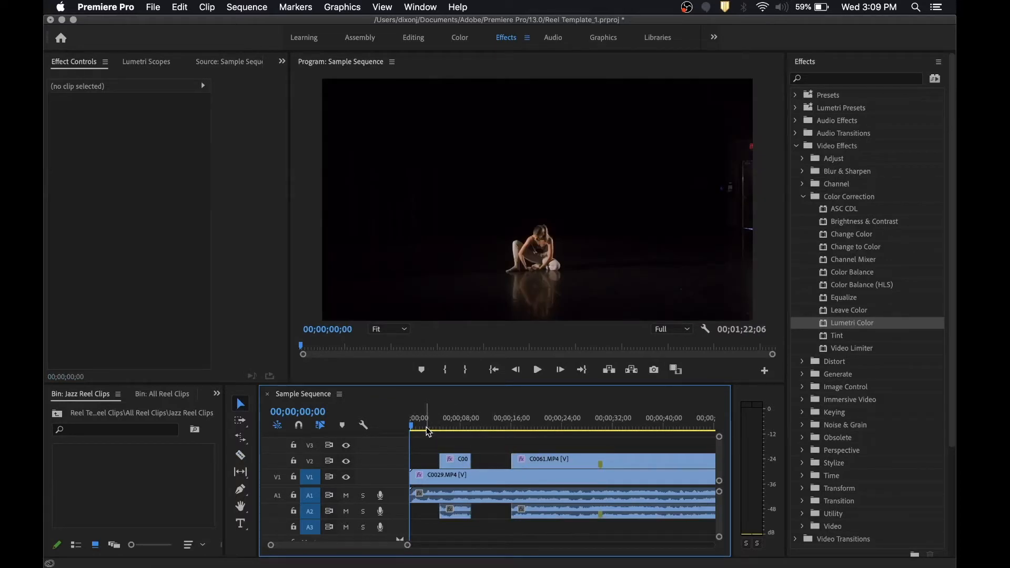
- Preview the cuts, extend the first C0061.MP4 segment's end to about 20 seconds, and trim the second segment's start to about 27 seconds
{"action": "key", "text": "space"}
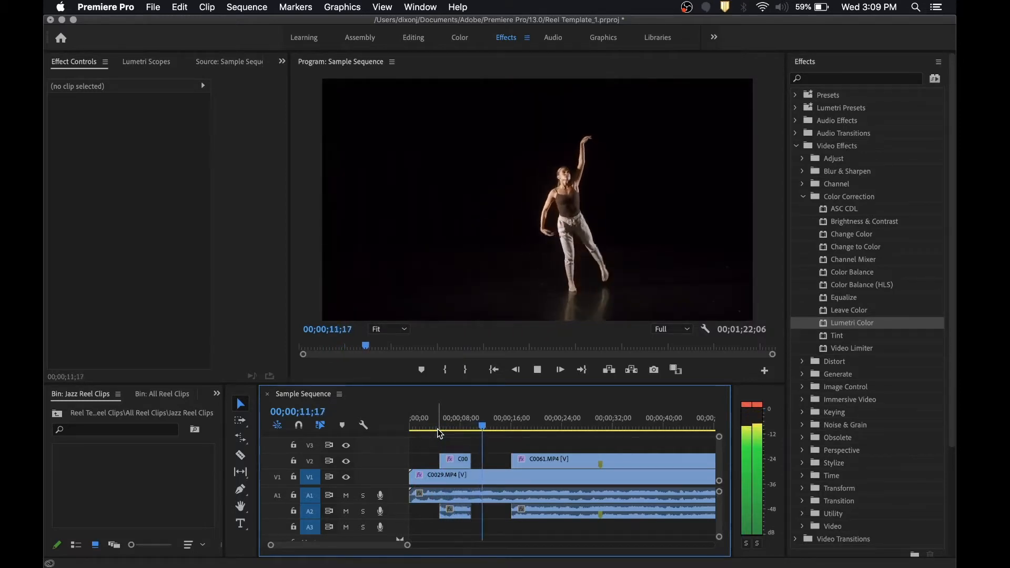
{"action": "key", "text": "space"}
{"action": "left_click_drag", "start_coordinate": [470, 460], "coordinate": [584, 458]}
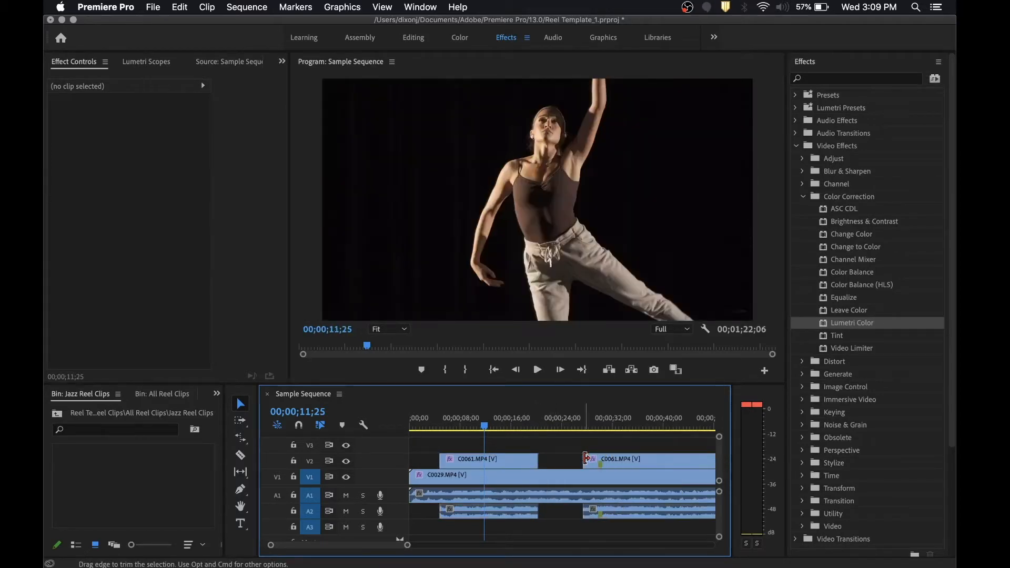
- Play the sequence across the end of the first C0061.MP4 segment to check the cut back to C0029.MP4
{"action": "key", "text": "space"}
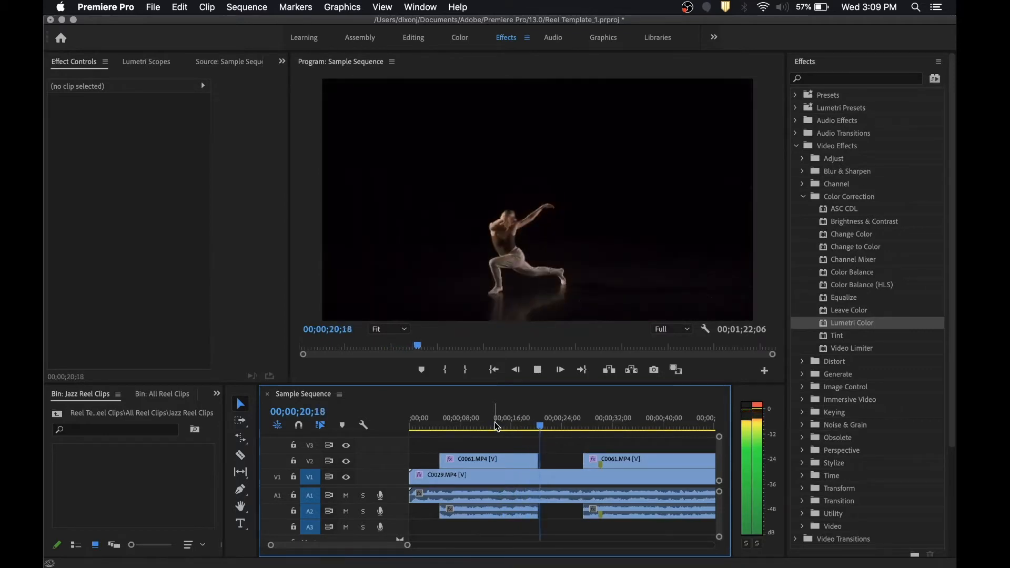
{"action": "key", "text": "space"}
{"action": "left_click", "coordinate": [530, 424]}
{"action": "key", "text": "space"}
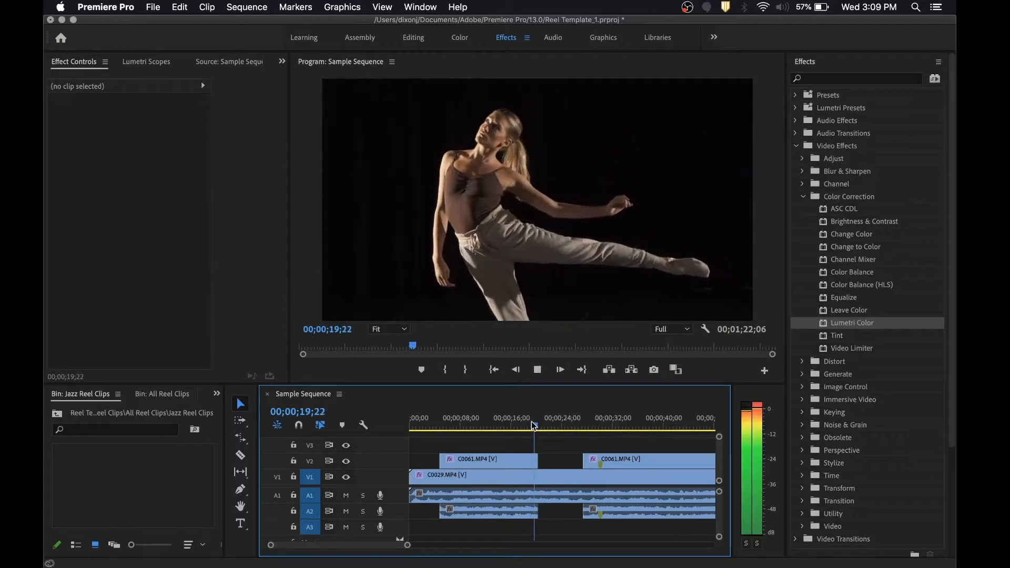
{"action": "key", "text": "space"}
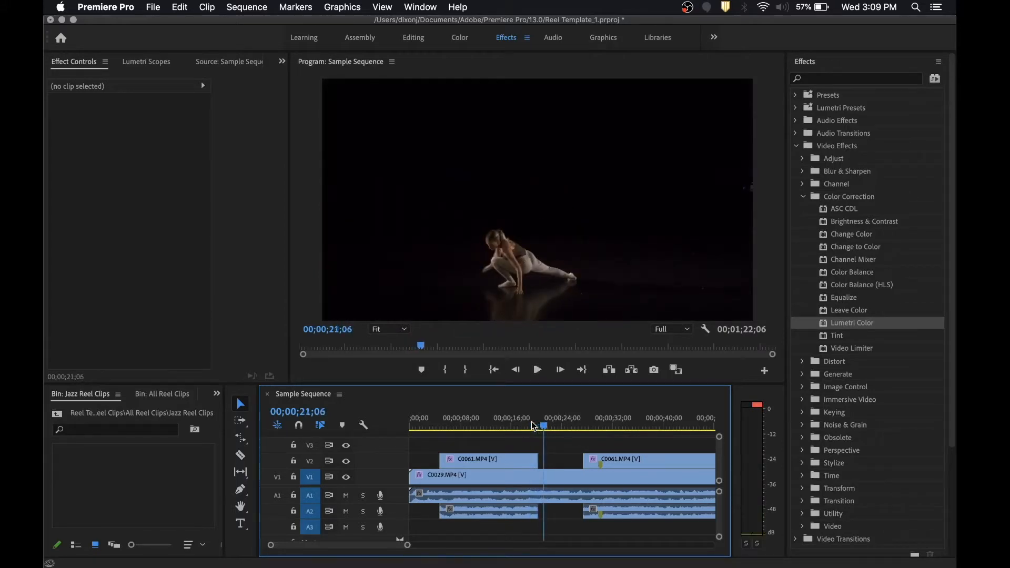
- Try ending the first C0061.MP4 segment at about 18 seconds, preview the cut, and undo the trim
{"action": "left_click_drag", "start_coordinate": [542, 455], "coordinate": [526, 461]}
{"action": "left_click", "coordinate": [516, 425]}
{"action": "key", "text": "space"}
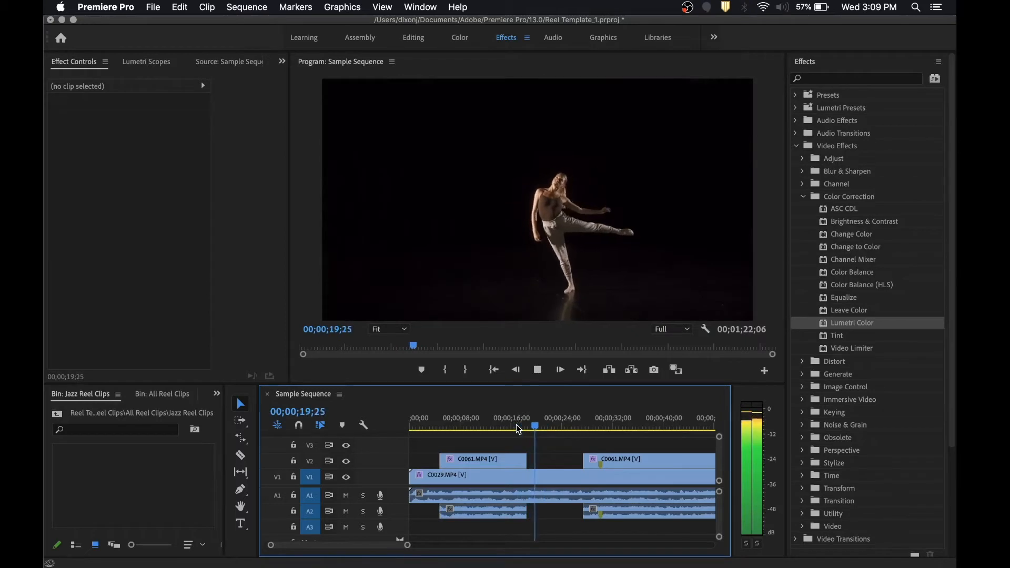
{"action": "key", "text": "space"}
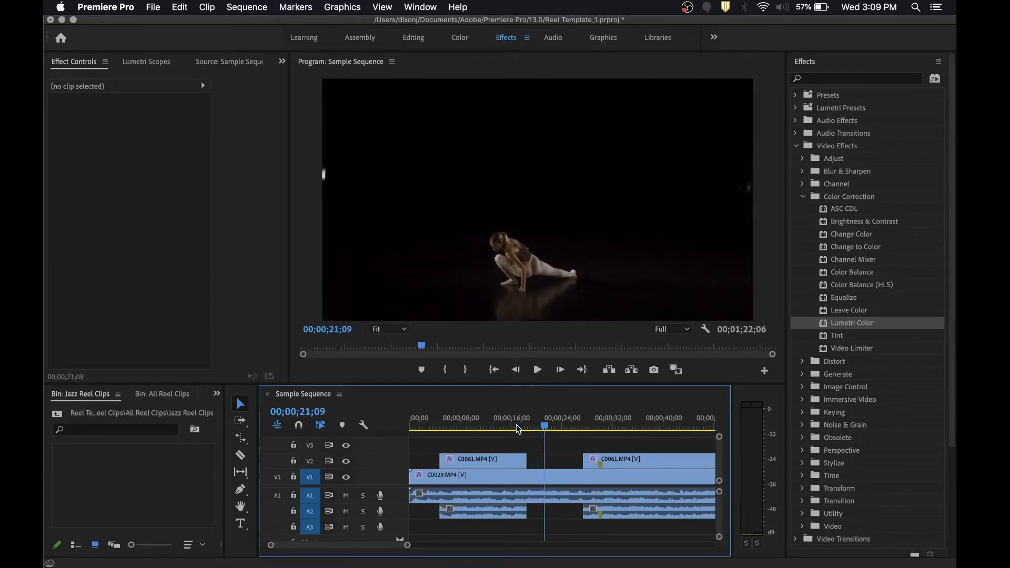
{"action": "key", "text": "super+z"}
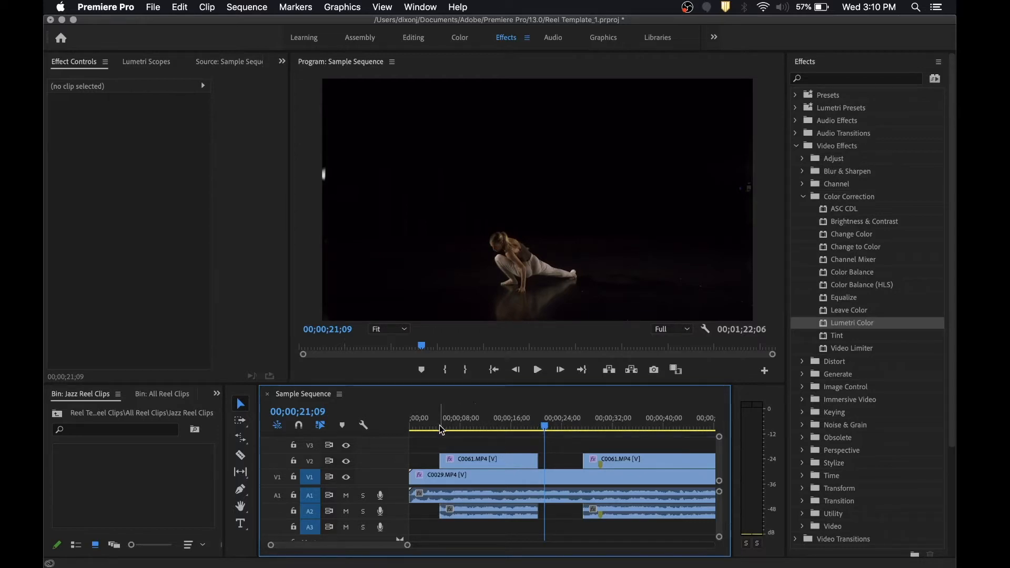
- Split C0029.MP4 on V1 near both ends of the first C0061.MP4 segment and delete the middle section with its linked audio
{"action": "left_click", "coordinate": [421, 427]}
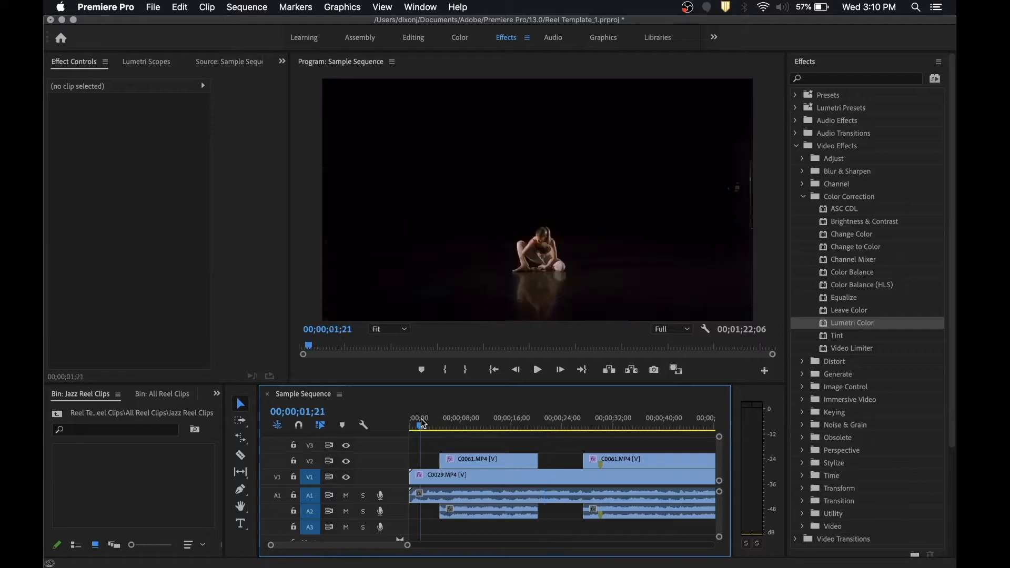
{"action": "key", "text": "c"}
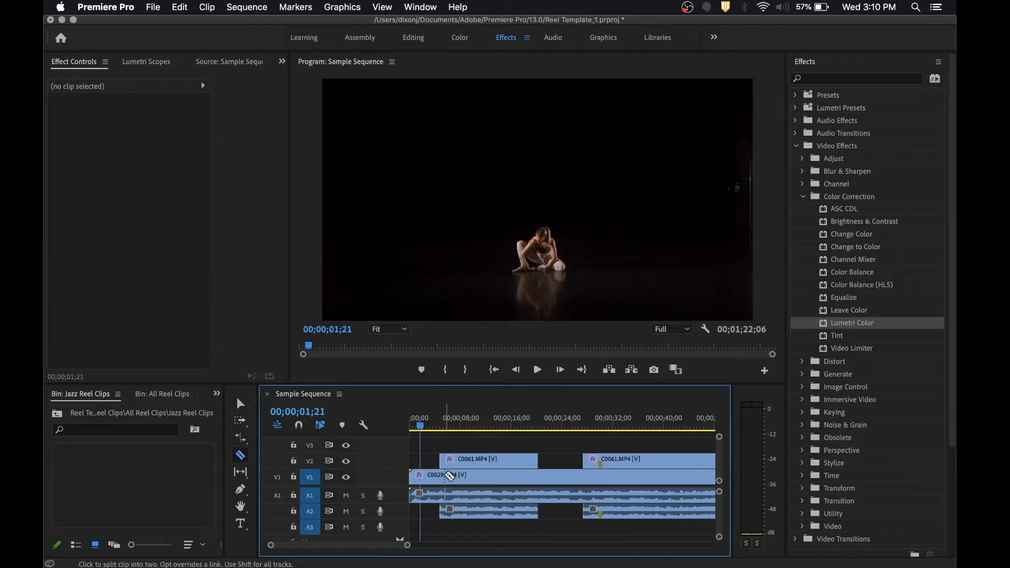
{"action": "left_click", "coordinate": [443, 477]}
{"action": "left_click", "coordinate": [531, 476]}
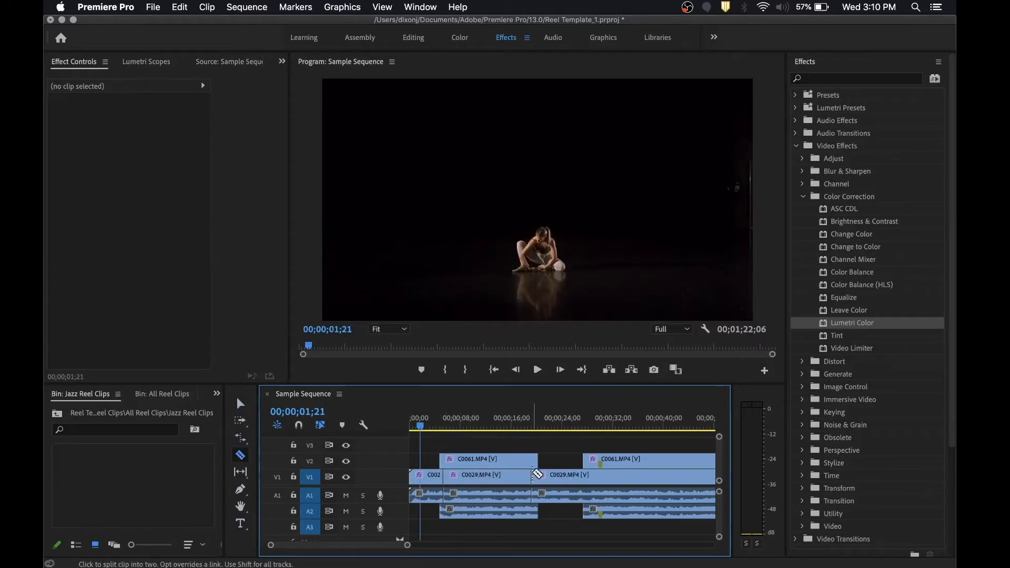
{"action": "key", "text": "v"}
{"action": "left_click", "coordinate": [477, 475]}
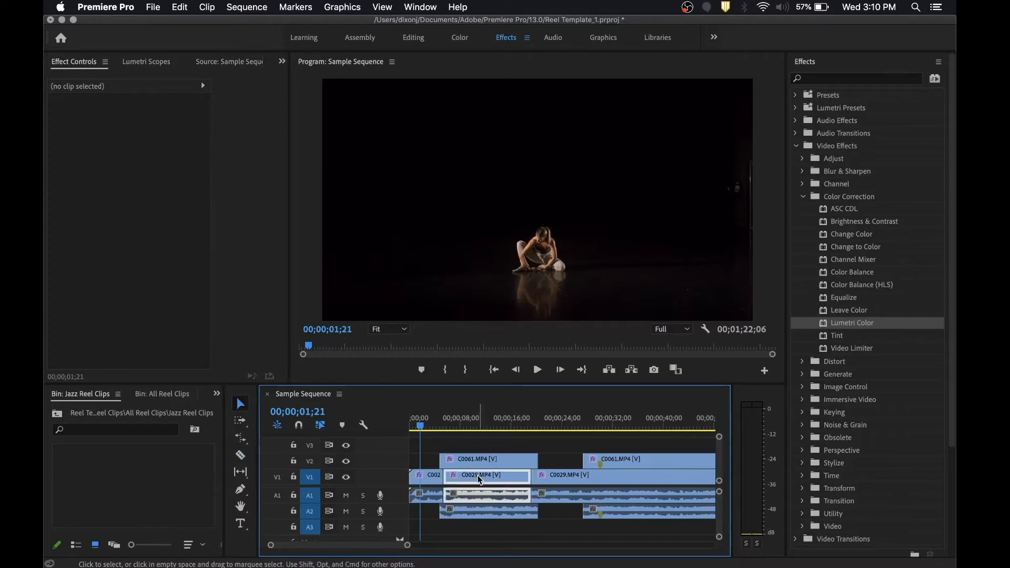
{"action": "key", "text": "Delete"}
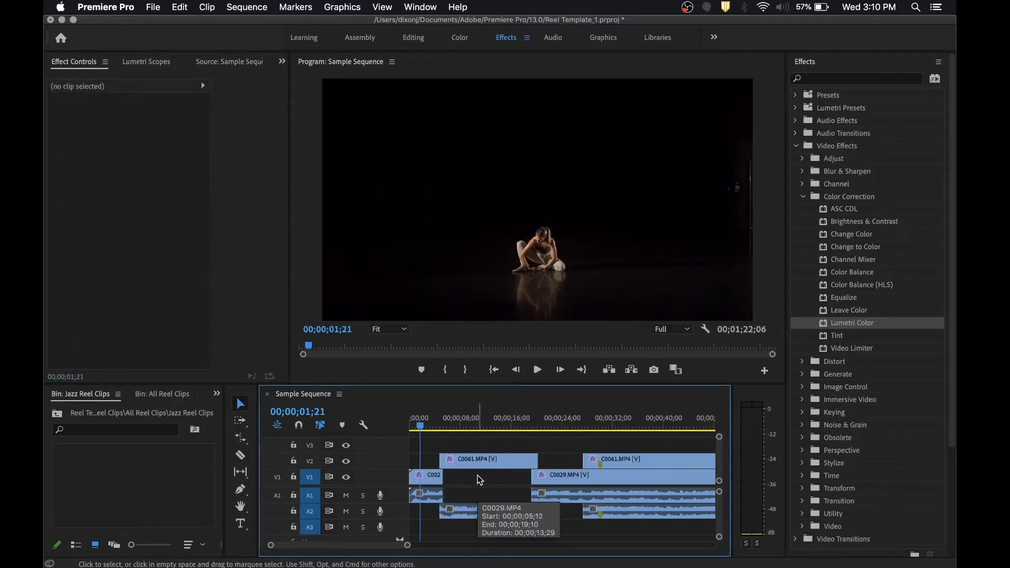
- Undo the deletion and both splits of the C0029.MP4 clip
{"action": "key", "text": "super+z"}
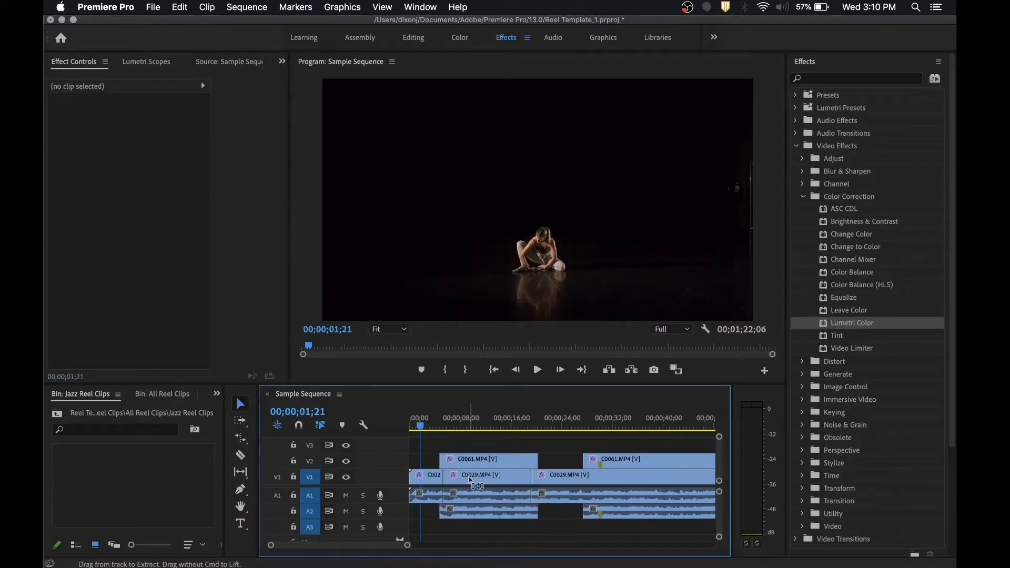
{"action": "key", "text": "super+z"}
{"action": "key", "text": "super+z"}
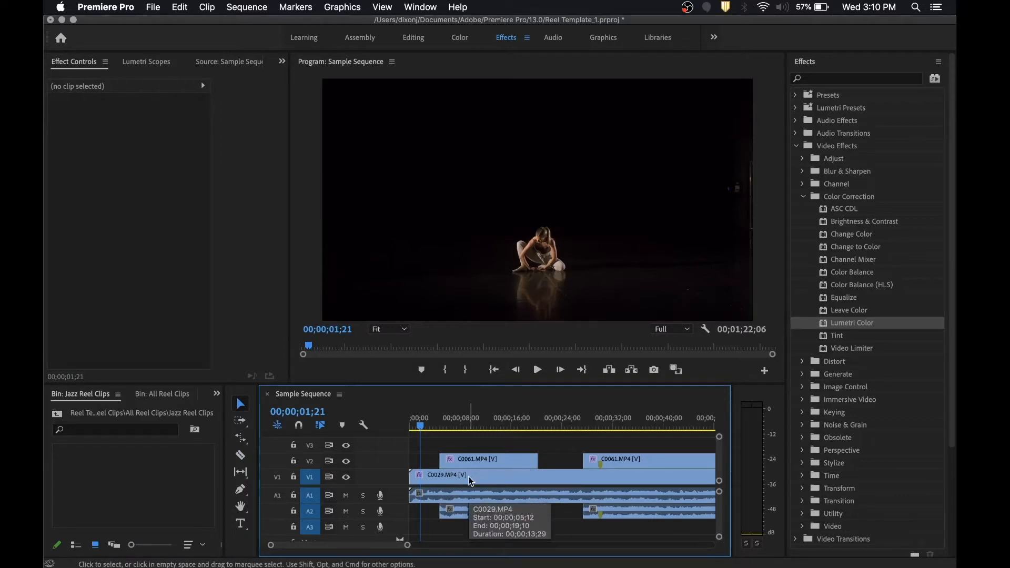
- Delete both C0061.MP4 audio segments from A2 with tracks A1 and V2 locked, and unlock both tracks
{"action": "left_click", "coordinate": [295, 496]}
{"action": "left_click", "coordinate": [294, 461]}
{"action": "left_click", "coordinate": [472, 519]}
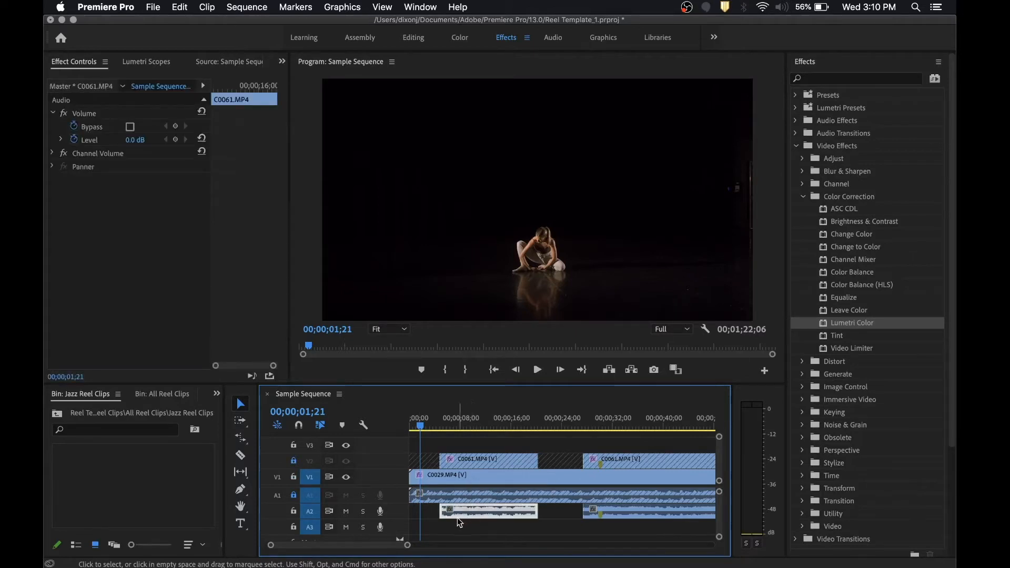
{"action": "key", "text": "Delete"}
{"action": "left_click", "coordinate": [605, 520]}
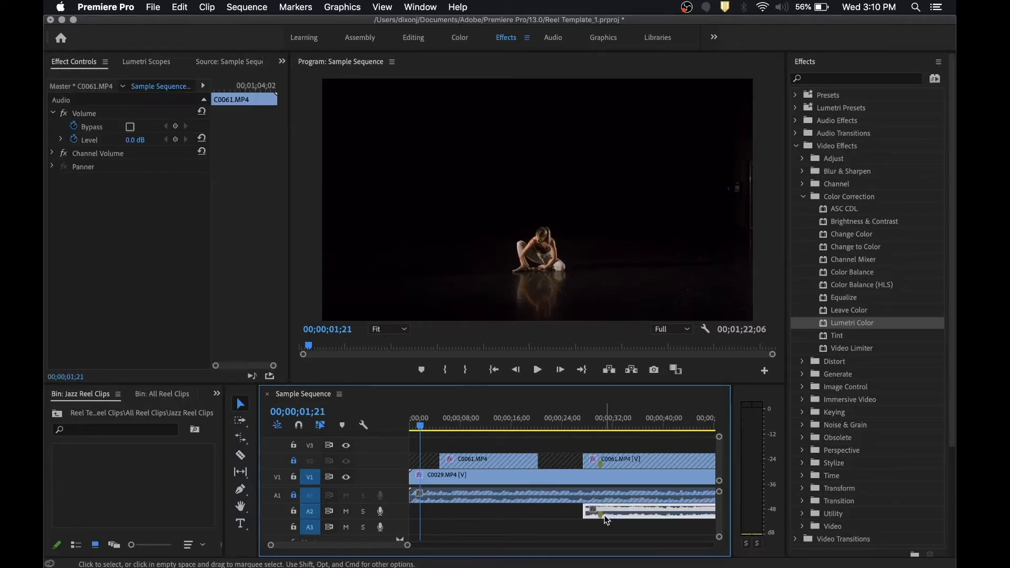
{"action": "key", "text": "Delete"}
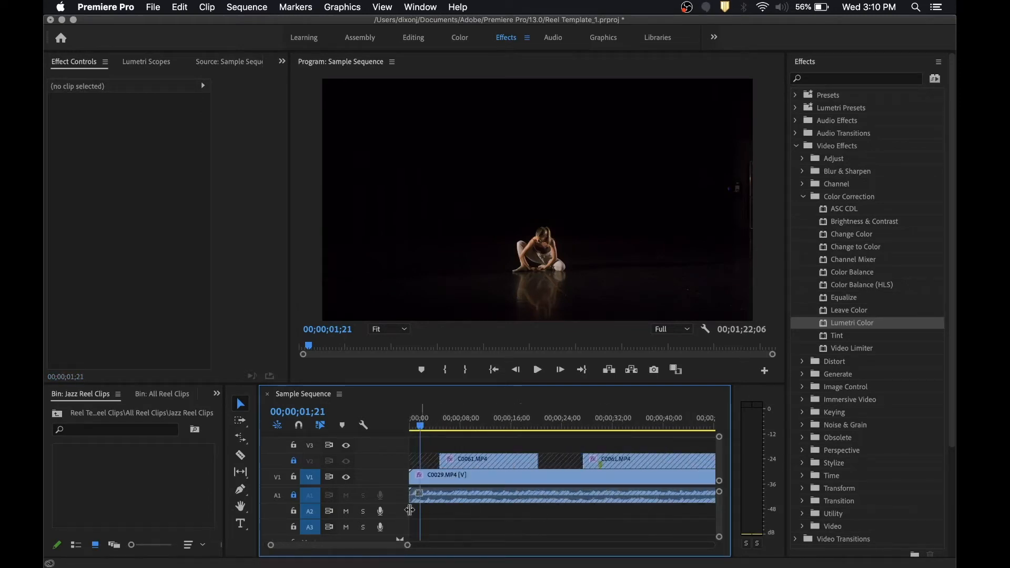
{"action": "left_click", "coordinate": [294, 460]}
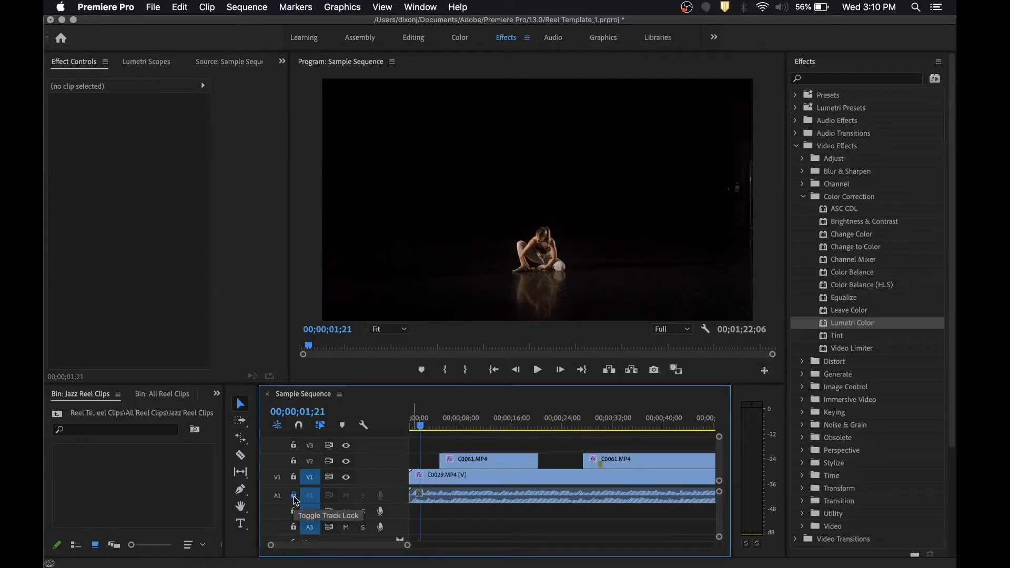
{"action": "left_click", "coordinate": [293, 496]}
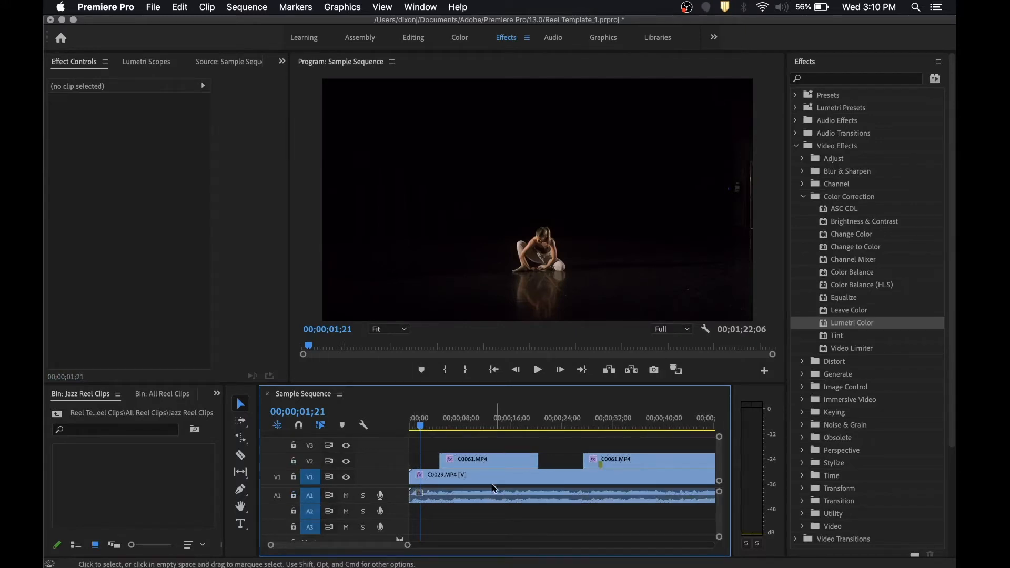
- Split C0029.MP4 with A1 unlocked at about 5 and 20 seconds, and delete the middle video and audio section
{"action": "key", "text": "c"}
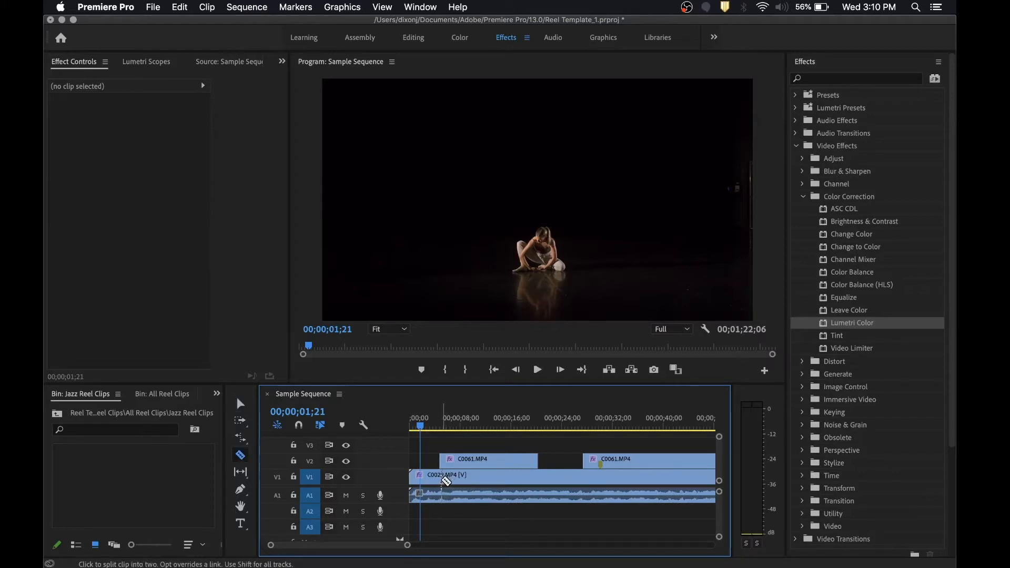
{"action": "left_click", "coordinate": [442, 479]}
{"action": "left_click", "coordinate": [534, 478]}
{"action": "key", "text": "v"}
{"action": "left_click", "coordinate": [479, 481]}
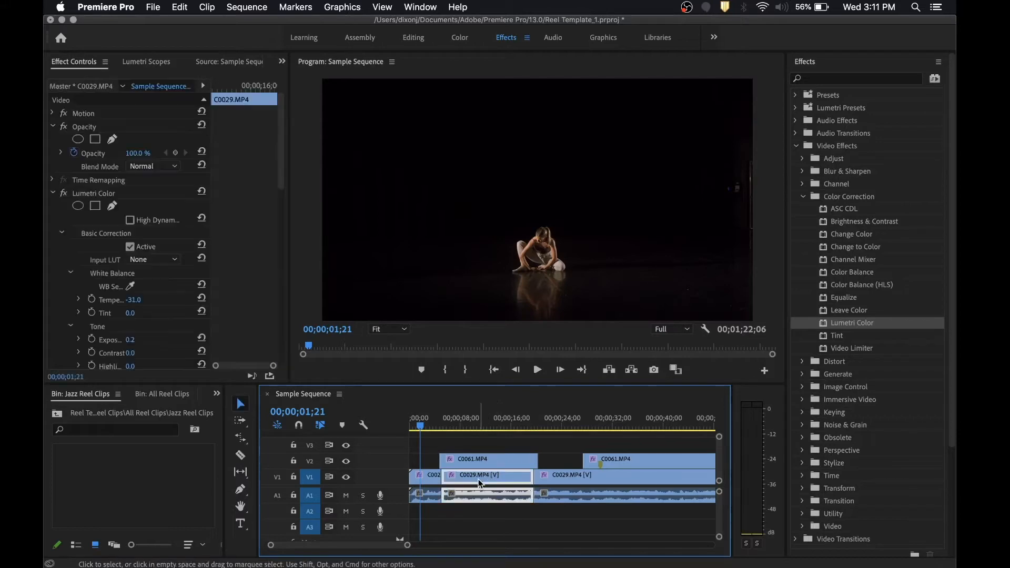
{"action": "key", "text": "Delete"}
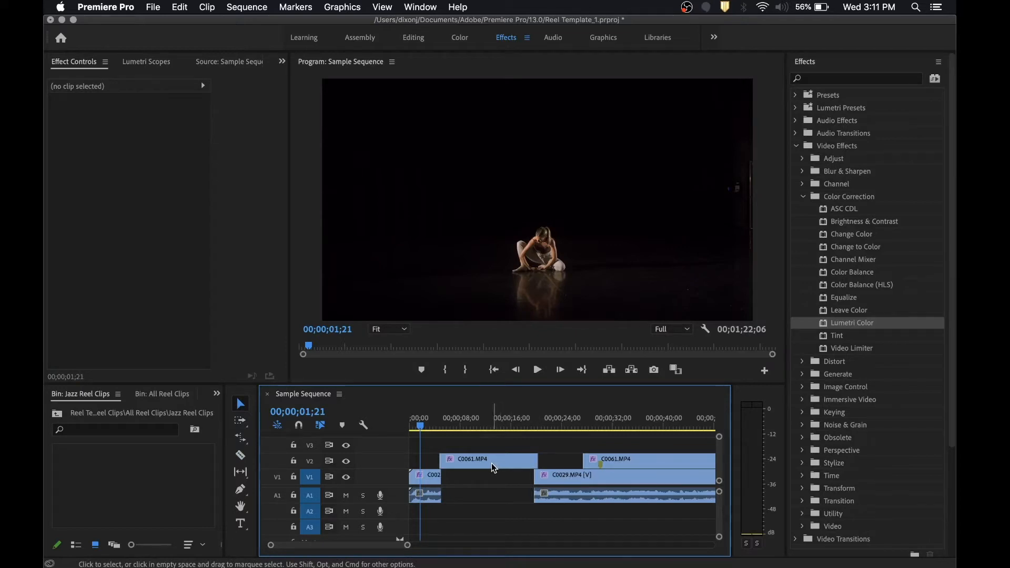
- Undo the removal of the middle C0029.MP4 section and the two cuts around it
{"action": "key", "text": "super+z"}
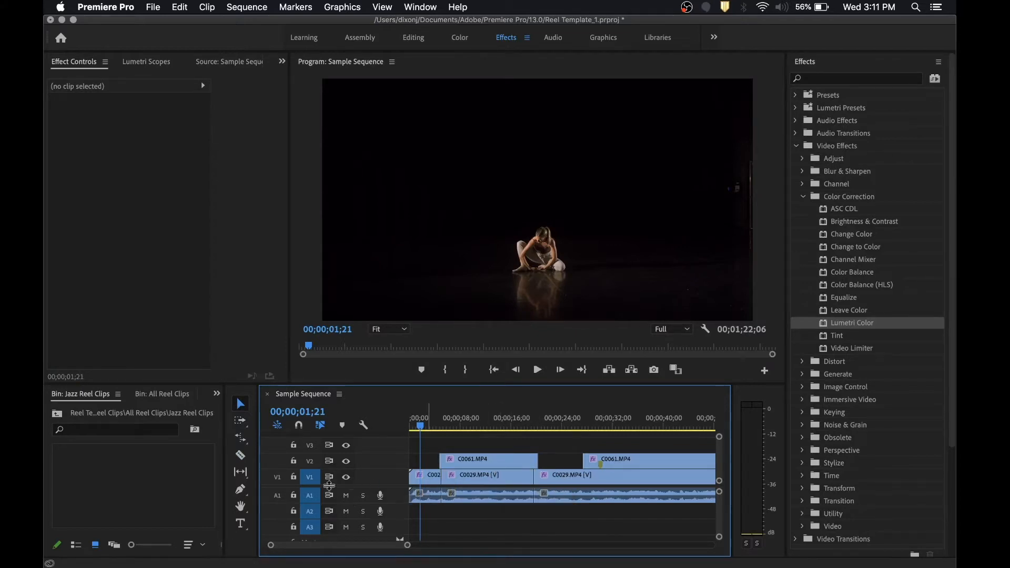
{"action": "key", "text": "super+z"}
{"action": "key", "text": "super+z"}
- With audio track A1 locked, split the C0029.MP4 video on V1 at about 5 and 20 seconds and delete the middle segment
{"action": "left_click", "coordinate": [293, 496]}
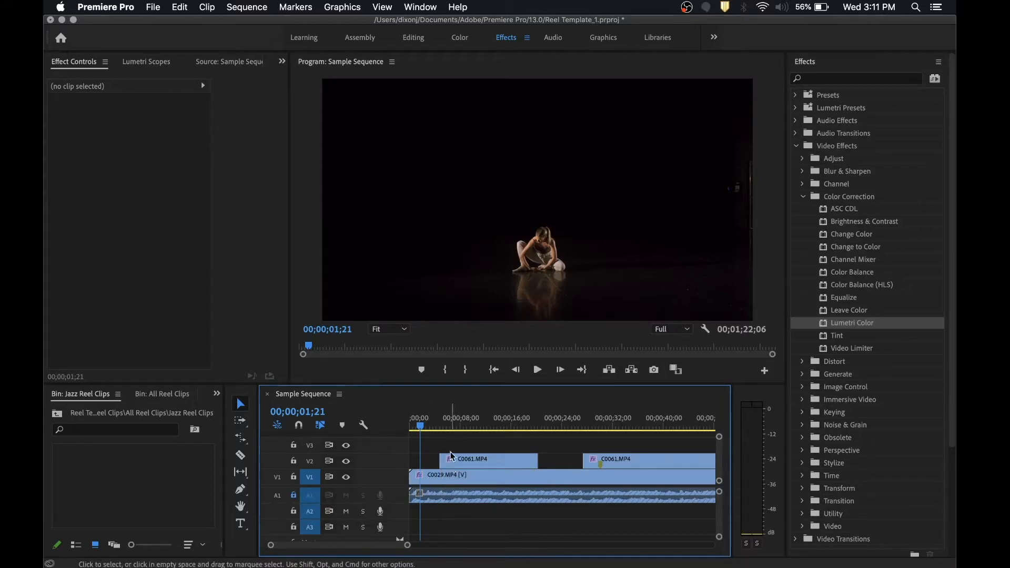
{"action": "left_click", "coordinate": [444, 427]}
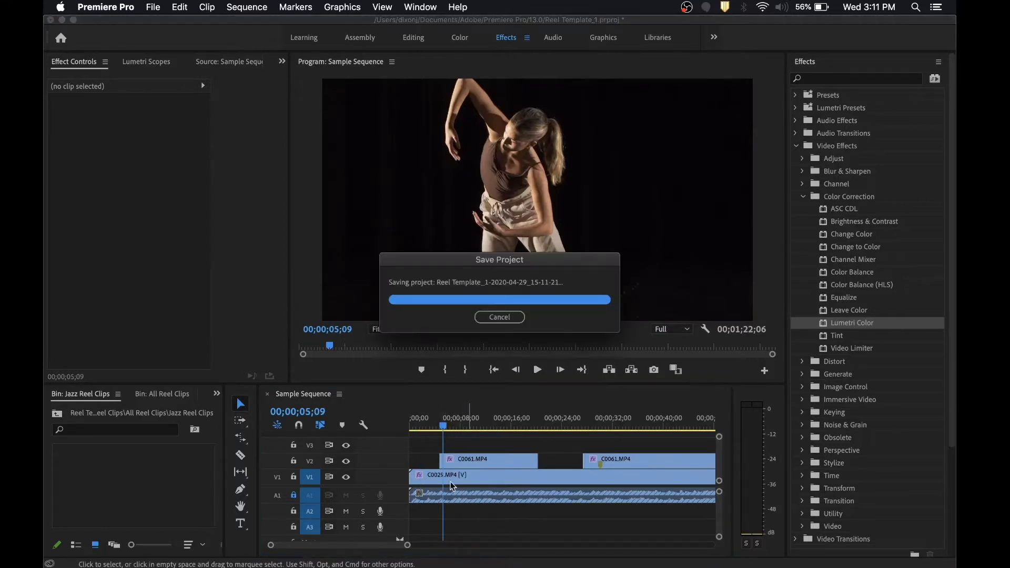
{"action": "key", "text": "c"}
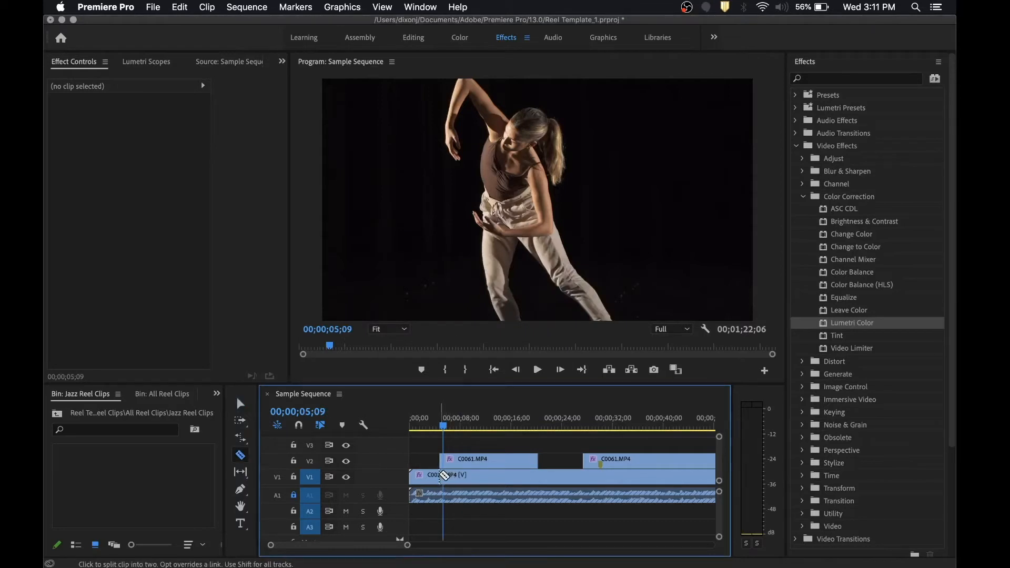
{"action": "left_click", "coordinate": [443, 475]}
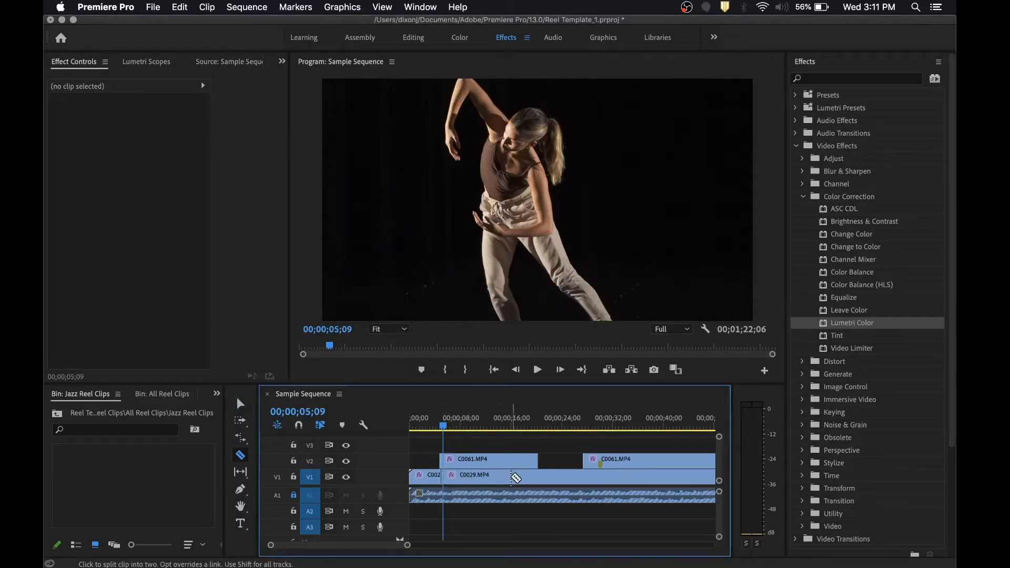
{"action": "left_click", "coordinate": [535, 475]}
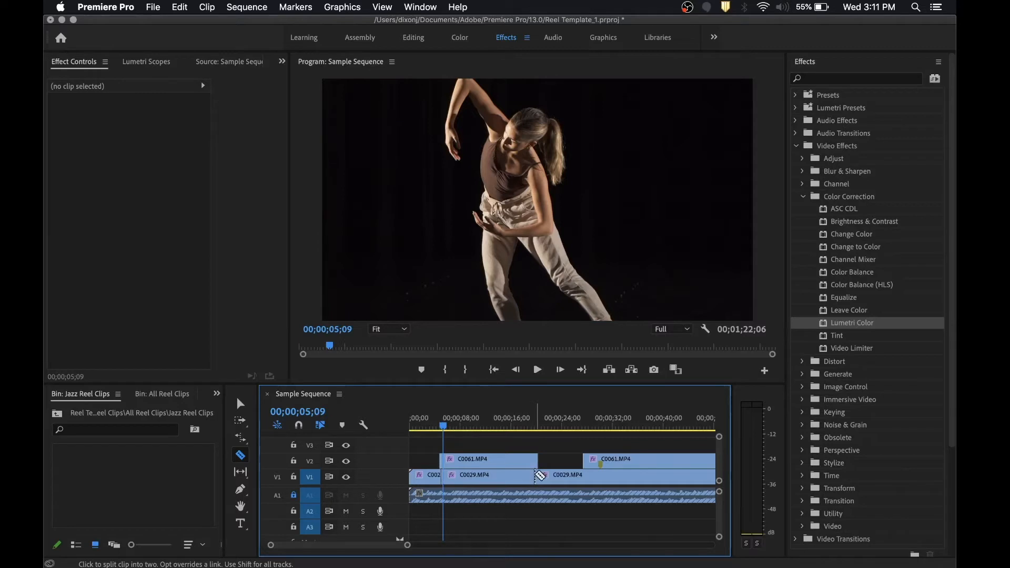
{"action": "key", "text": "v"}
{"action": "left_click", "coordinate": [487, 473]}
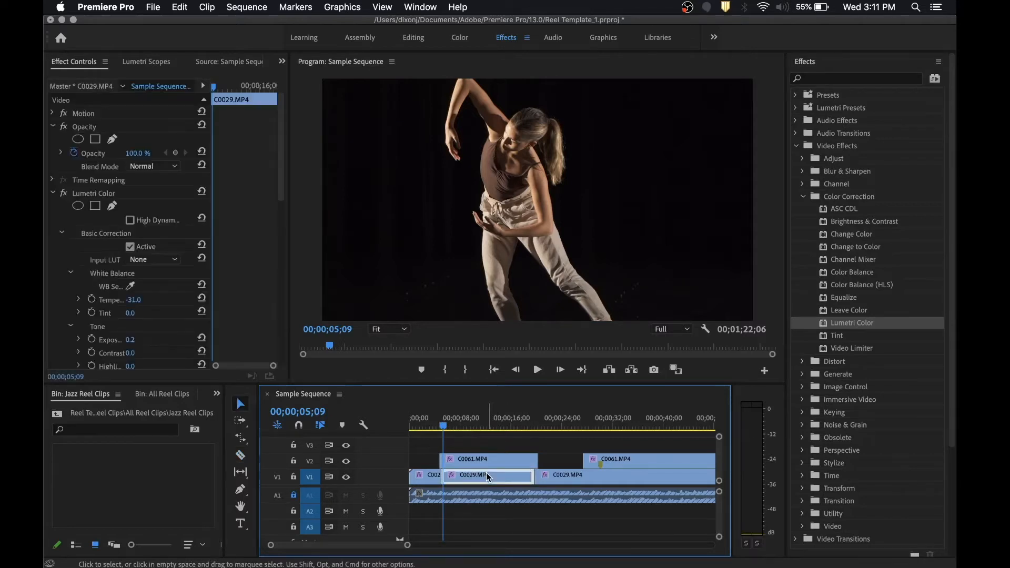
{"action": "key", "text": "Delete"}
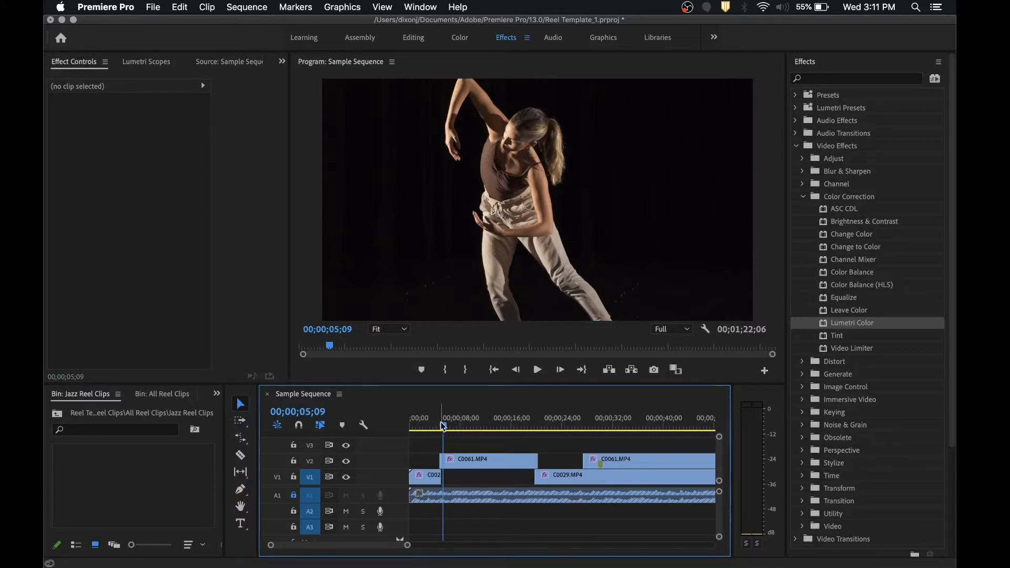
- Set the opening C0029.MP4 clip's Motion scale to 130 and its vertical position to 403
{"action": "left_click_drag", "start_coordinate": [444, 427], "coordinate": [424, 426]}
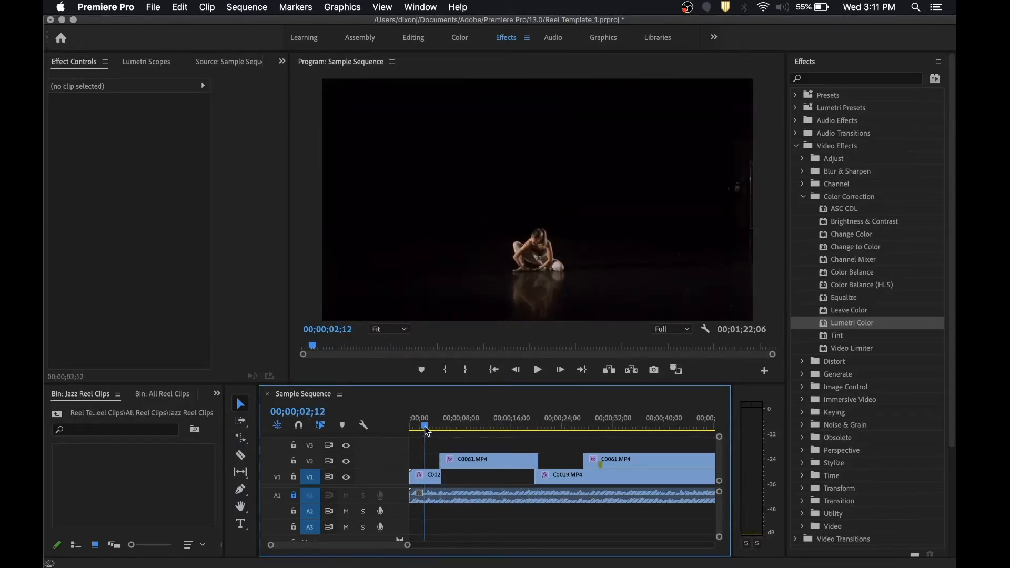
{"action": "double_click", "coordinate": [428, 481]}
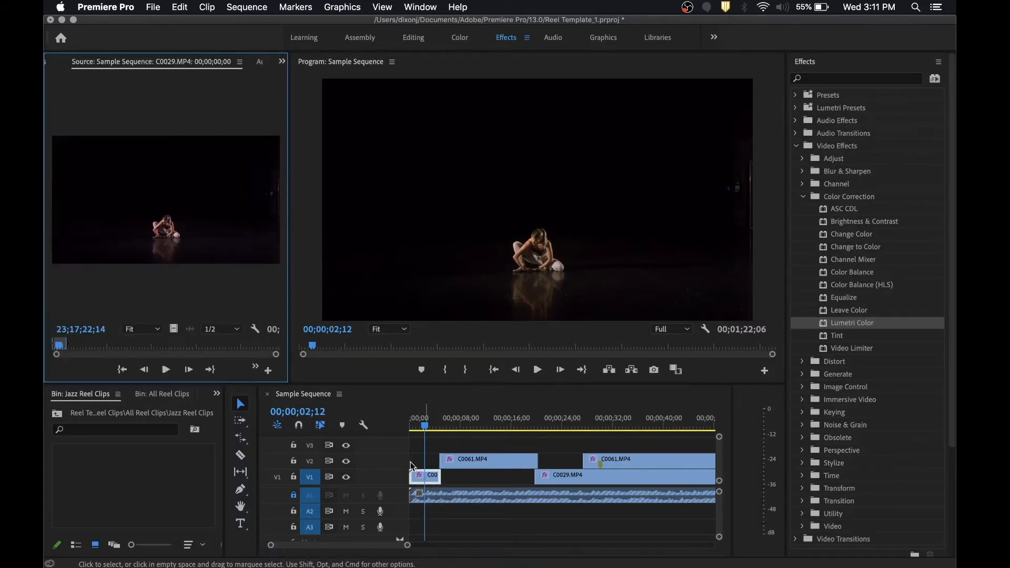
{"action": "left_click", "coordinate": [281, 62]}
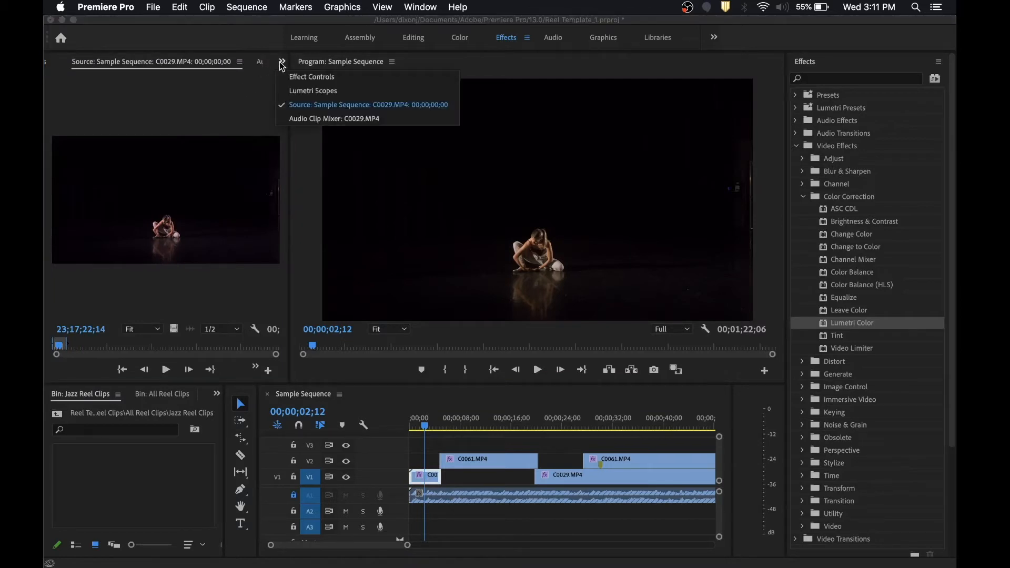
{"action": "left_click", "coordinate": [304, 77]}
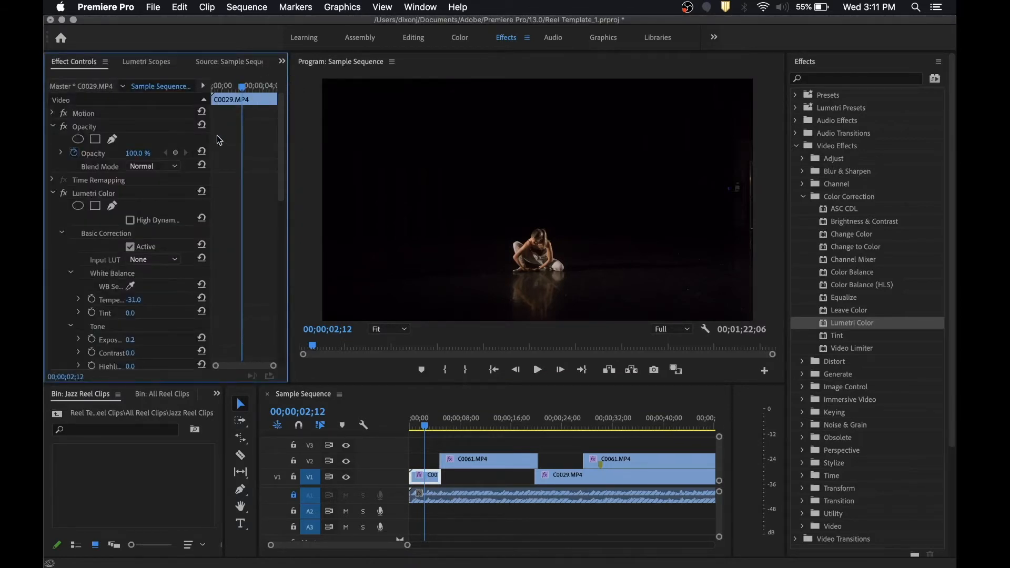
{"action": "left_click", "coordinate": [52, 114]}
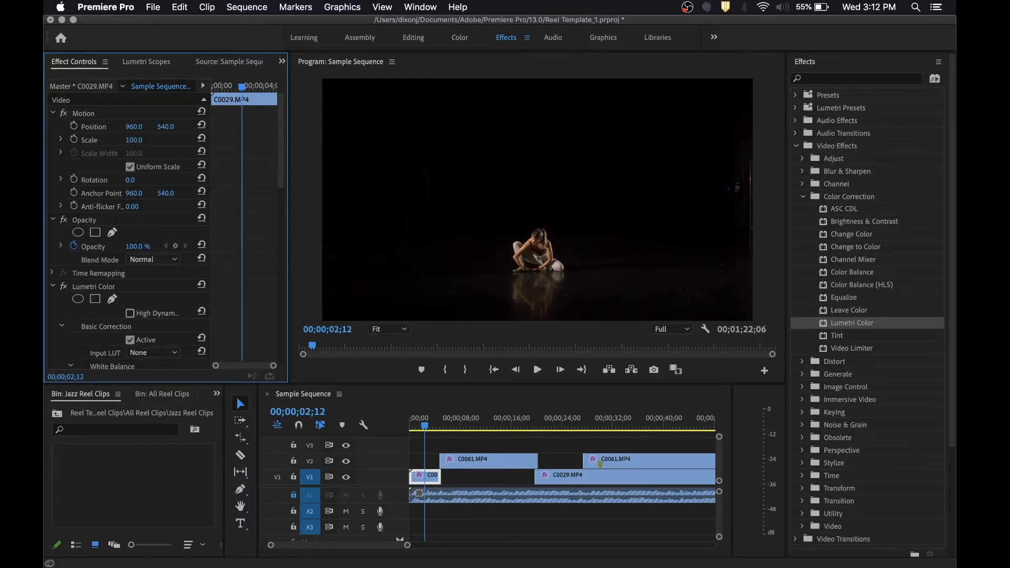
{"action": "left_click_drag", "start_coordinate": [133, 140], "coordinate": [149, 140]}
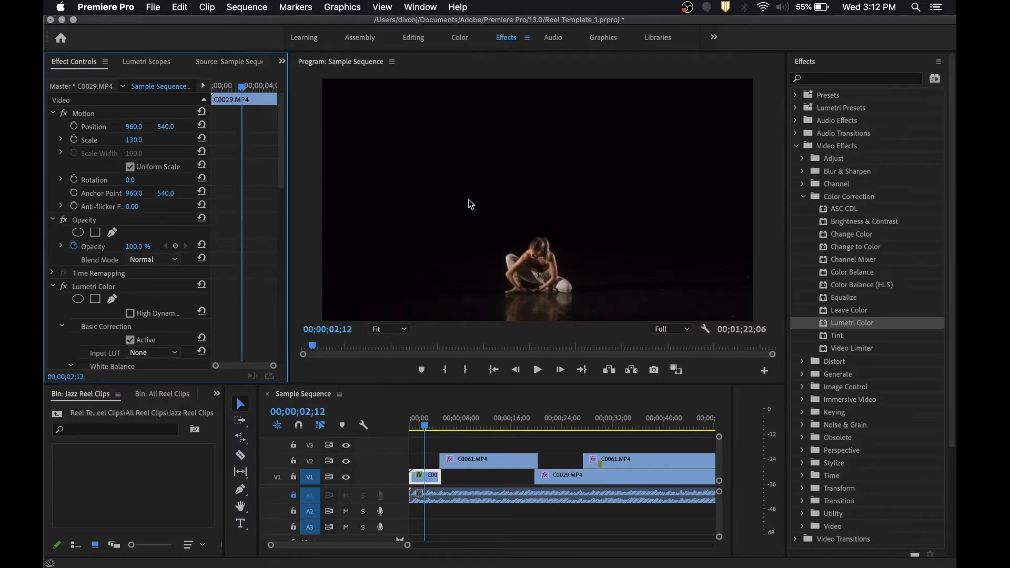
{"action": "left_click_drag", "start_coordinate": [167, 128], "coordinate": [131, 129]}
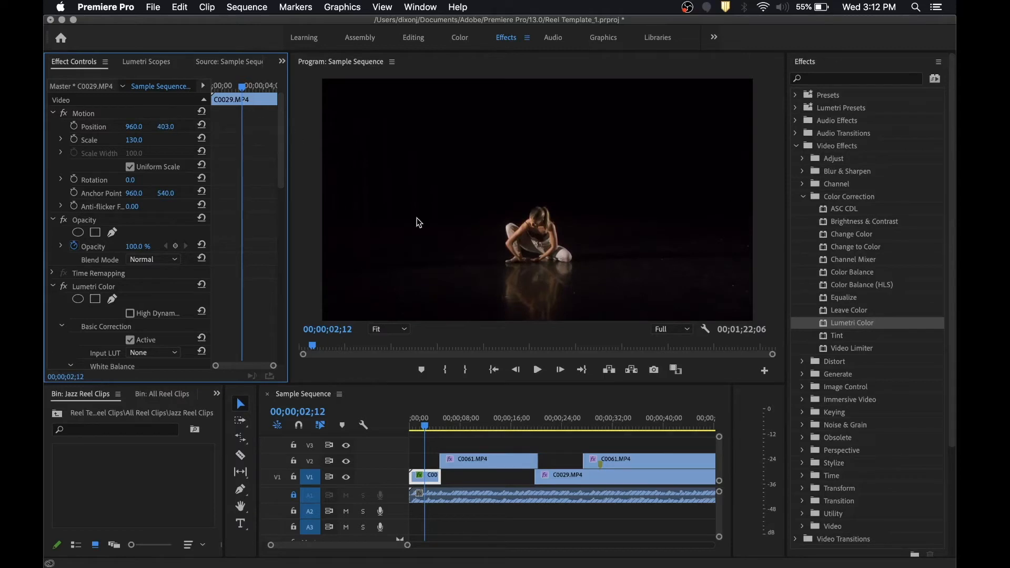
- Compare the opening clip with its Motion adjustments off and on, and play the sequence across the camera cuts
{"action": "left_click", "coordinate": [63, 115]}
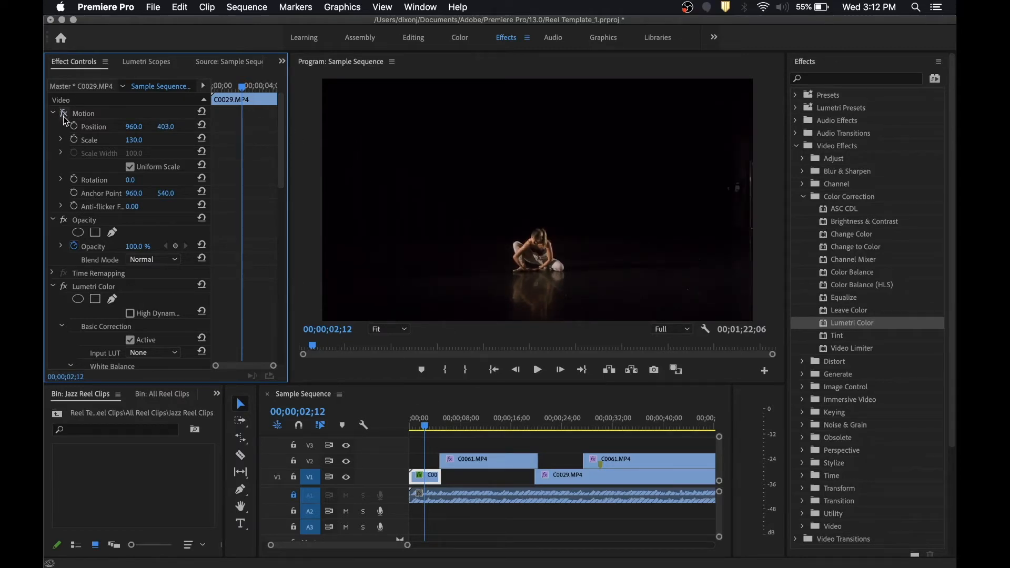
{"action": "left_click", "coordinate": [63, 115]}
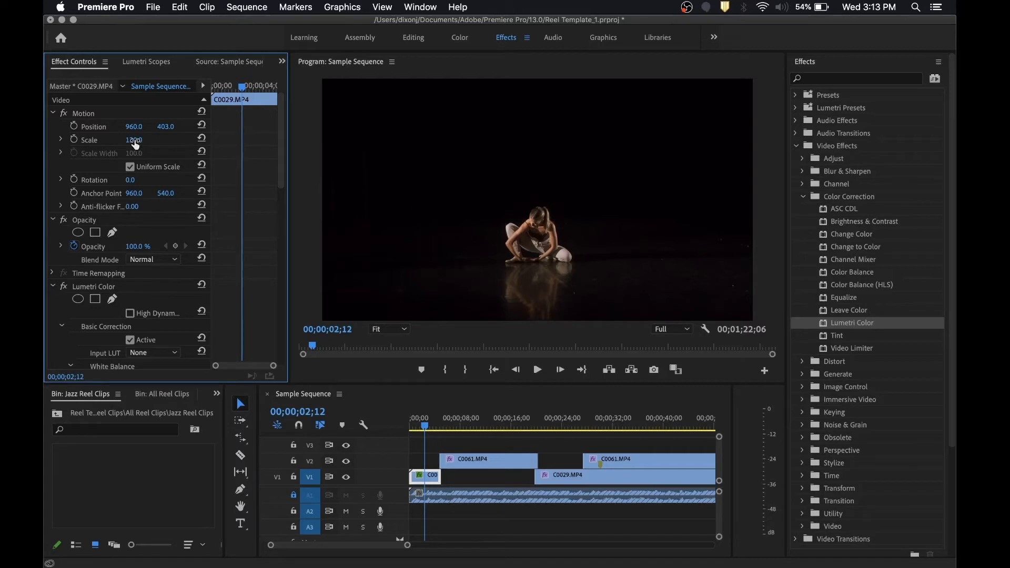
{"action": "left_click_drag", "start_coordinate": [135, 145], "coordinate": [137, 146]}
{"action": "key", "text": "space"}
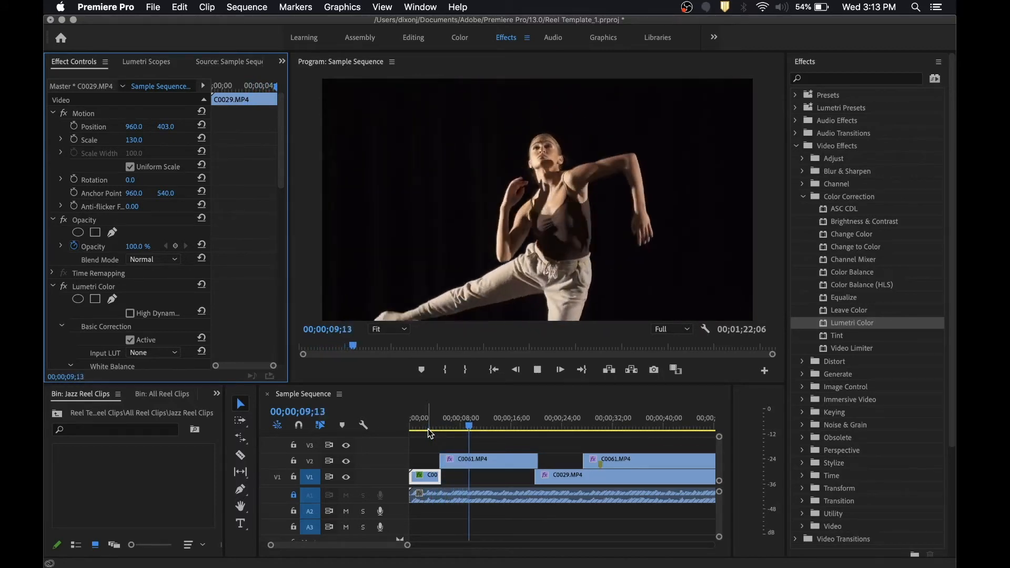
{"action": "left_click", "coordinate": [535, 426]}
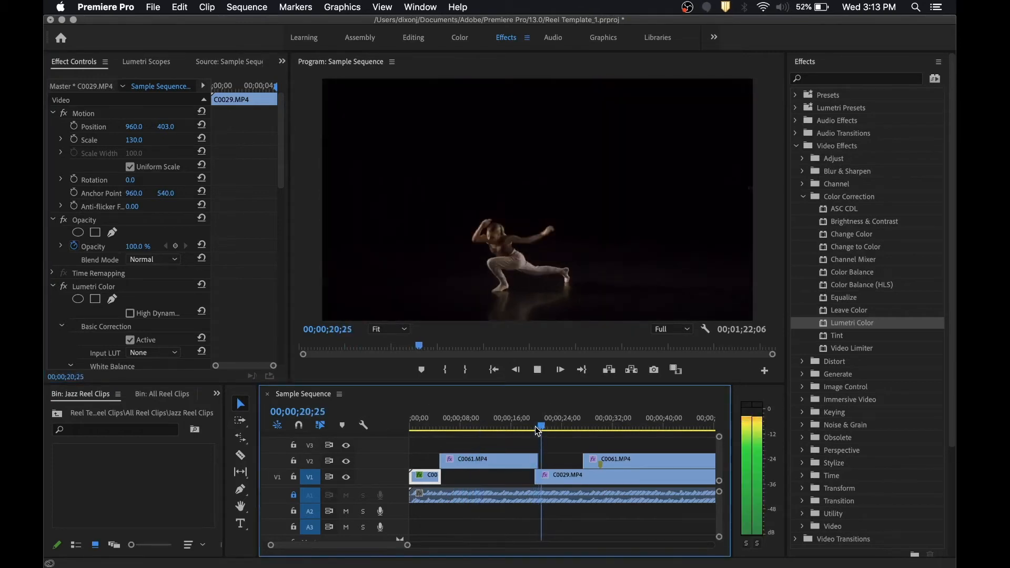
{"action": "key", "text": "space"}
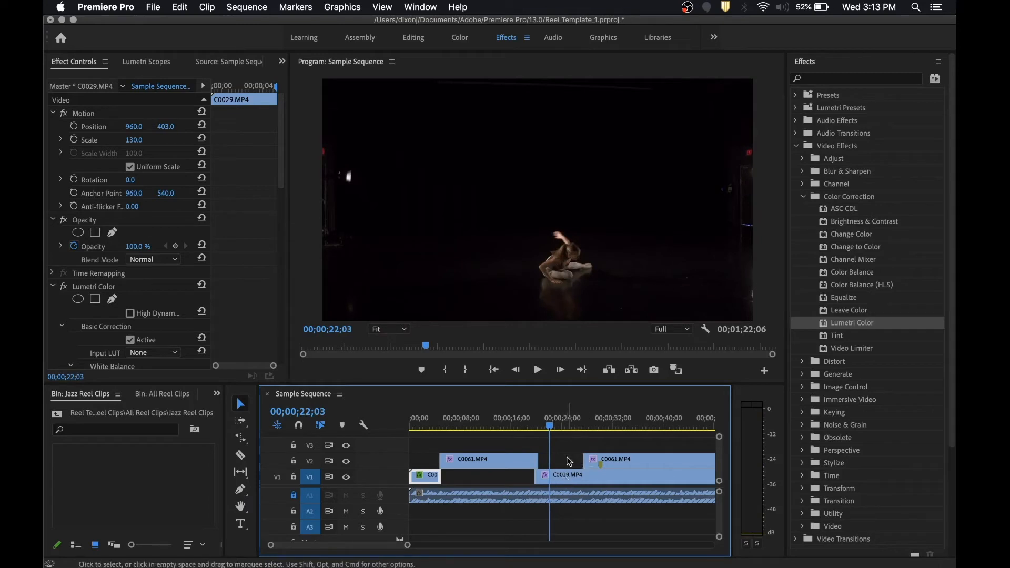
- Review the second C0061.MP4 section on V2 between about 30 and 45 seconds for cut points
{"action": "scroll", "coordinate": [568, 461], "scroll_direction": "right", "scroll_amount": 3}
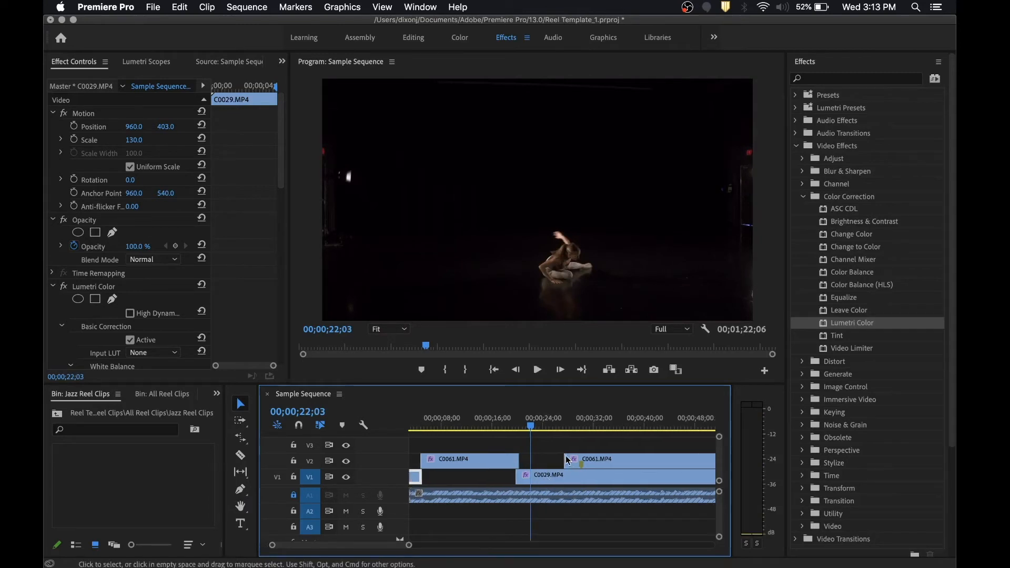
{"action": "scroll", "coordinate": [568, 460], "scroll_direction": "right", "scroll_amount": 2}
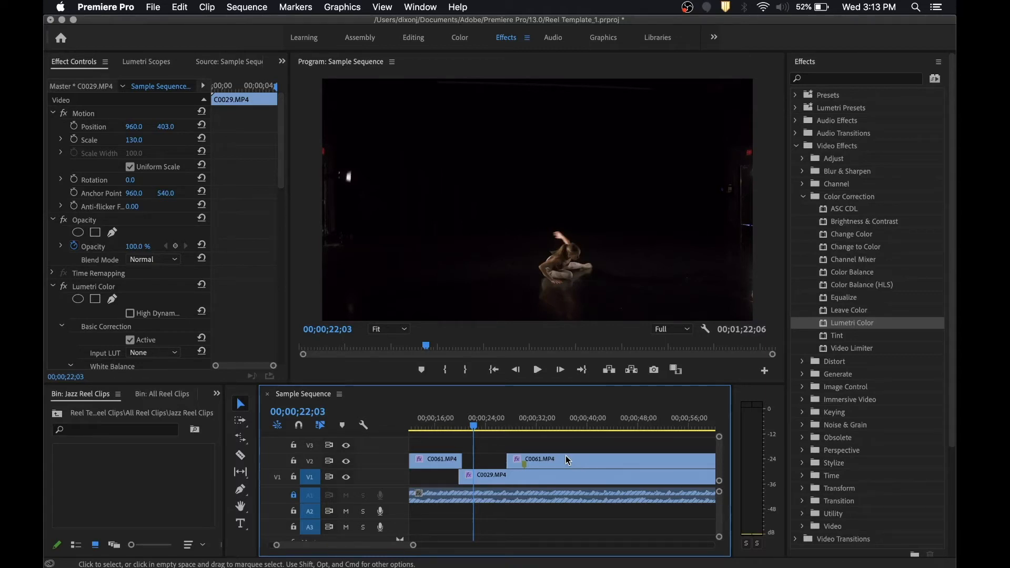
{"action": "scroll", "coordinate": [566, 456], "scroll_direction": "left", "scroll_amount": 3}
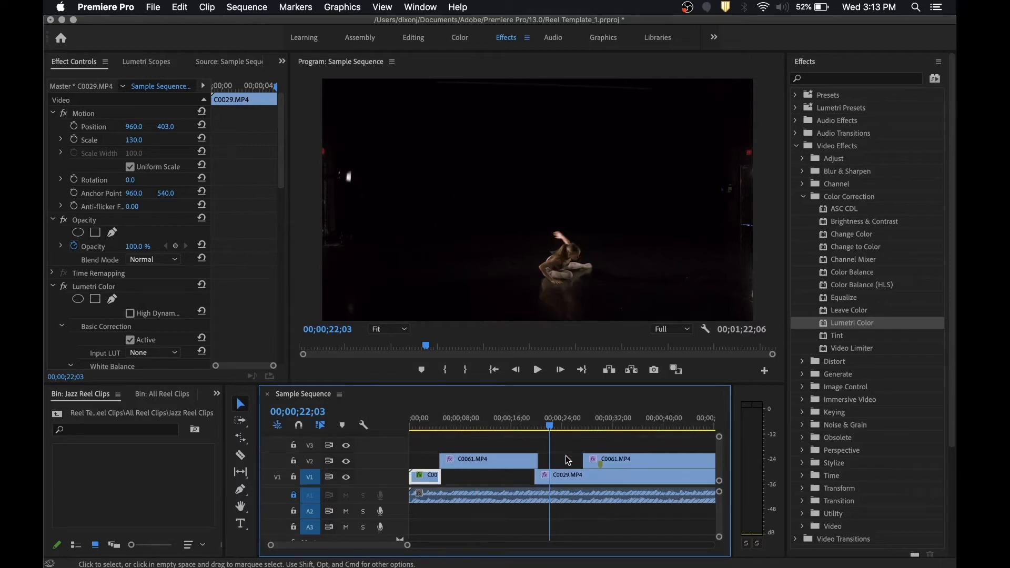
{"action": "scroll", "coordinate": [568, 461], "scroll_direction": "right", "scroll_amount": 4}
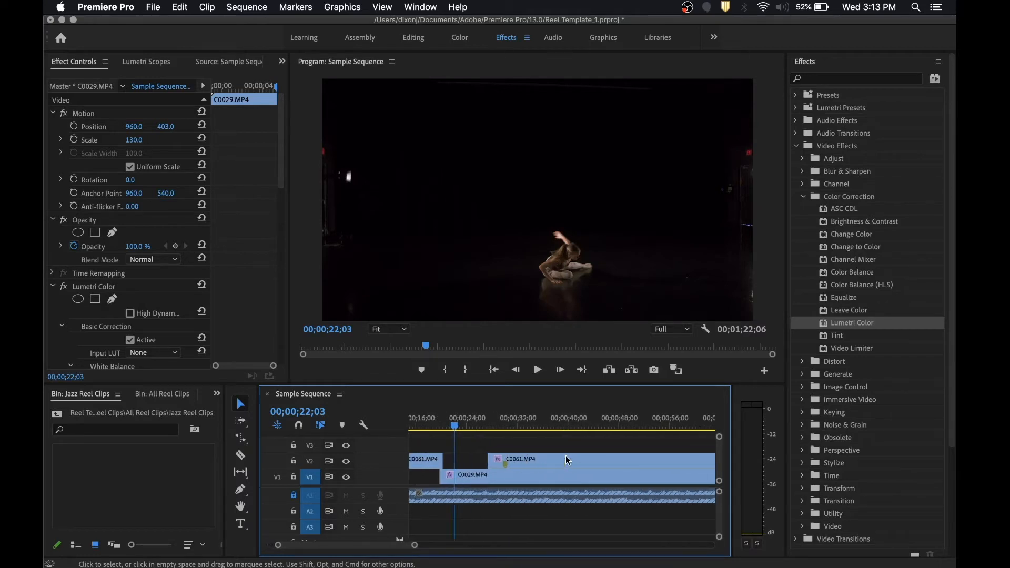
{"action": "mouse_move", "coordinate": [552, 427]}
{"action": "left_mouse_down"}
{"action": "mouse_move", "coordinate": [597, 415]}
{"action": "mouse_move", "coordinate": [547, 419]}
{"action": "left_mouse_up"}
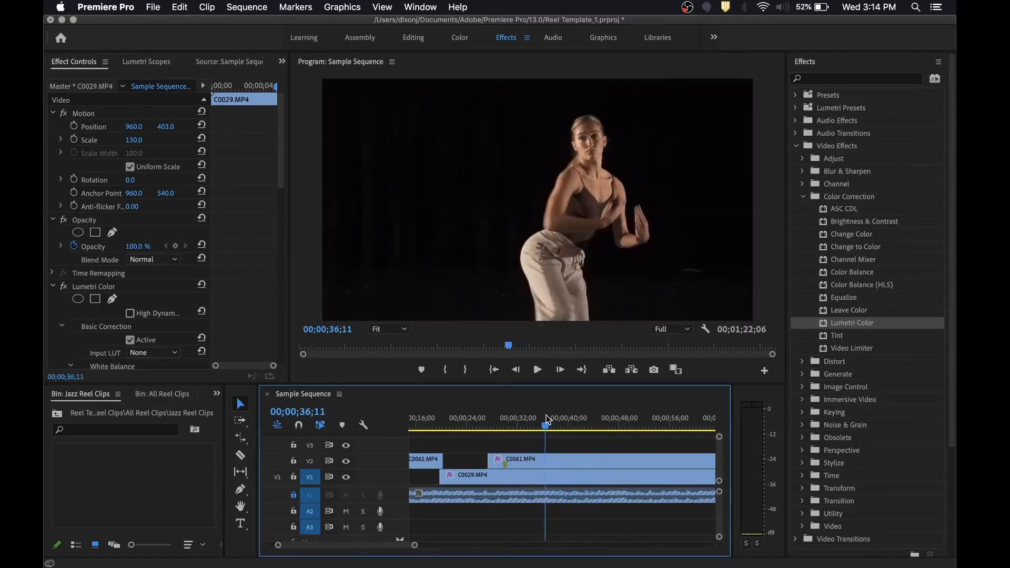
{"action": "key", "text": "space"}
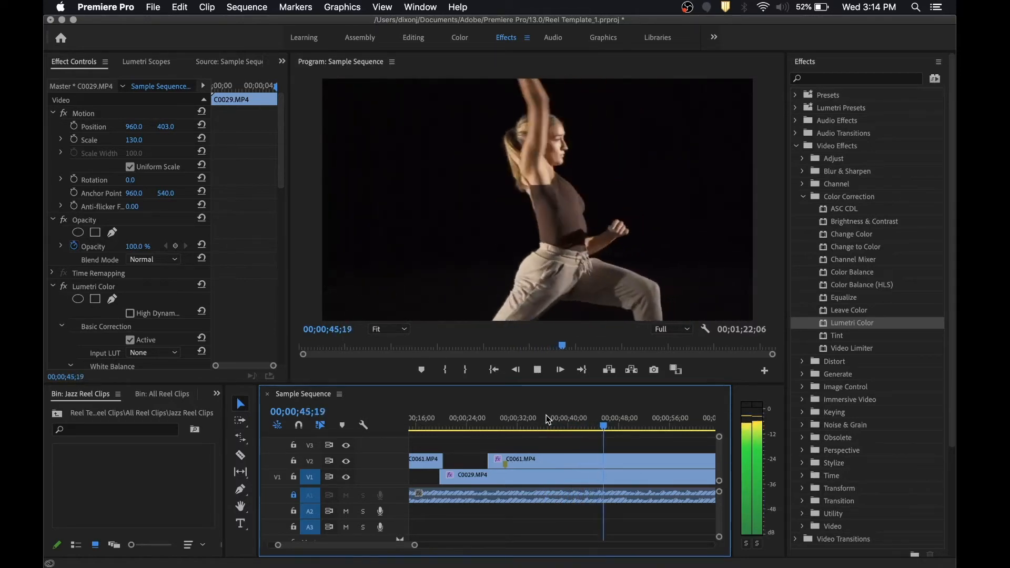
{"action": "left_click", "coordinate": [539, 420]}
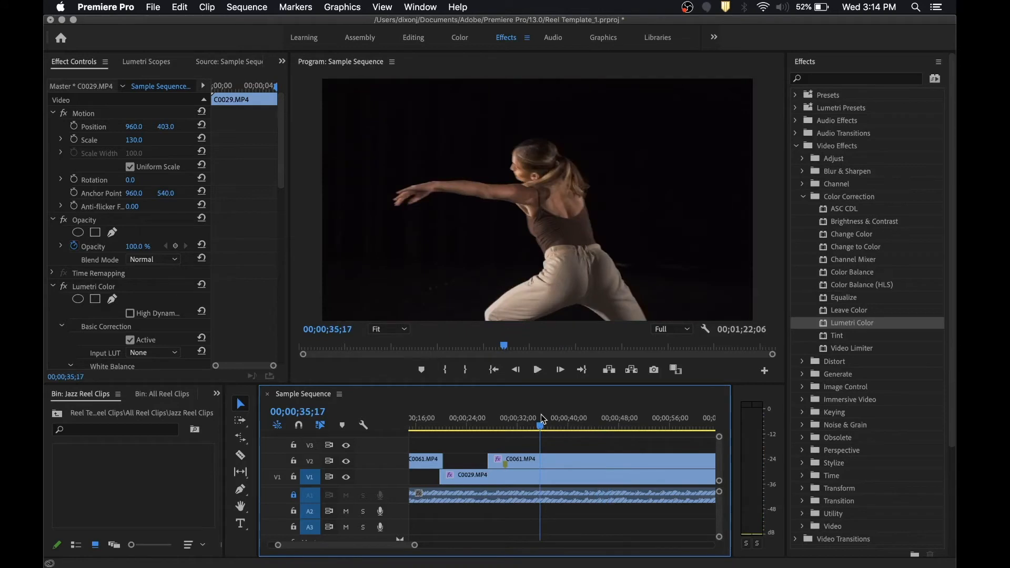
{"action": "left_click", "coordinate": [515, 421]}
{"action": "key", "text": "space"}
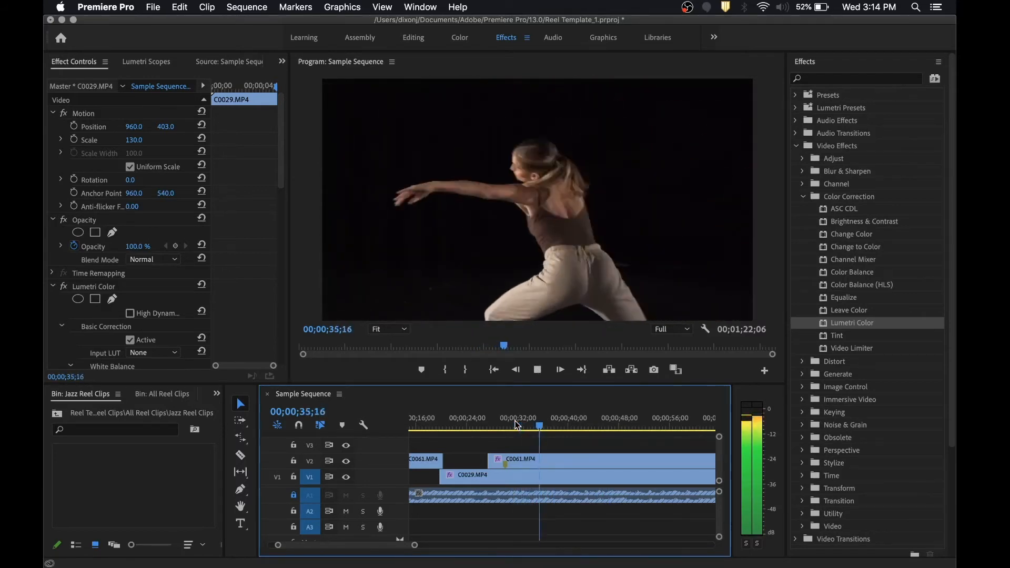
{"action": "key", "text": "space"}
{"action": "left_click", "coordinate": [502, 423]}
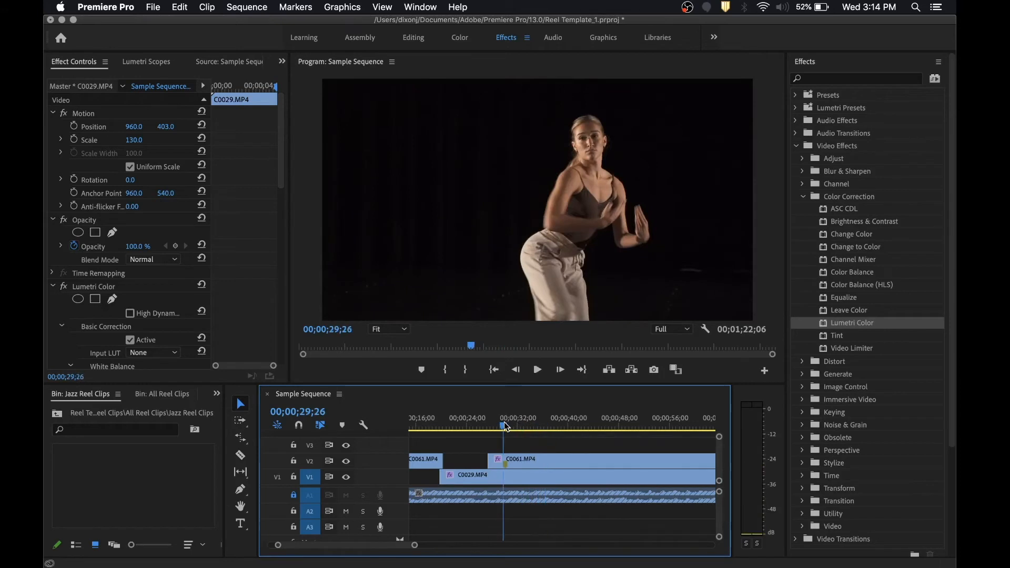
- Split the second C0061.MP4 clip on V2 at about 36 seconds and trim the remainder's start to about 45 seconds
{"action": "key", "text": "c"}
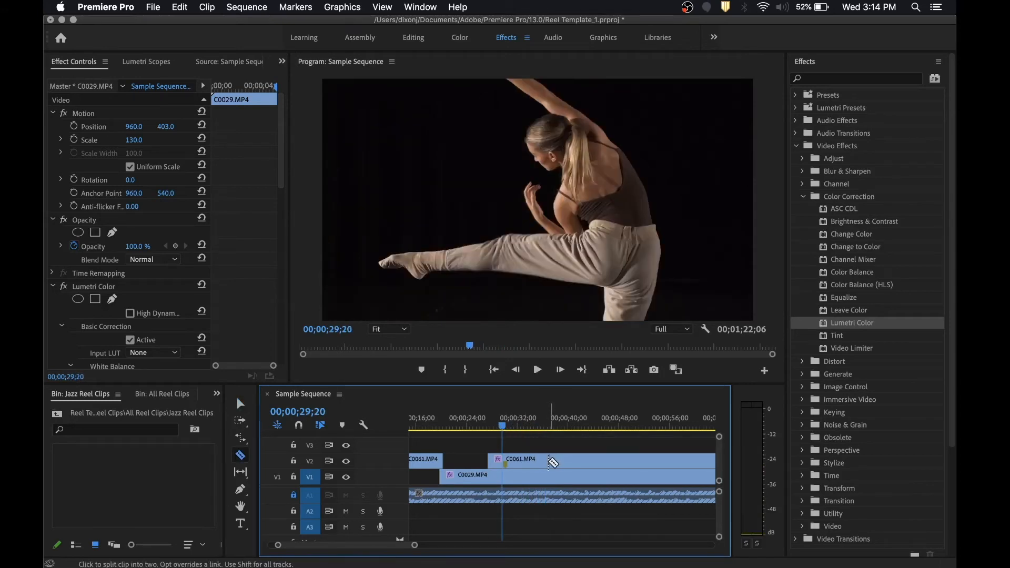
{"action": "left_click", "coordinate": [542, 460]}
{"action": "key", "text": "v"}
{"action": "left_click_drag", "start_coordinate": [545, 459], "coordinate": [601, 459]}
{"action": "left_click", "coordinate": [530, 461]}
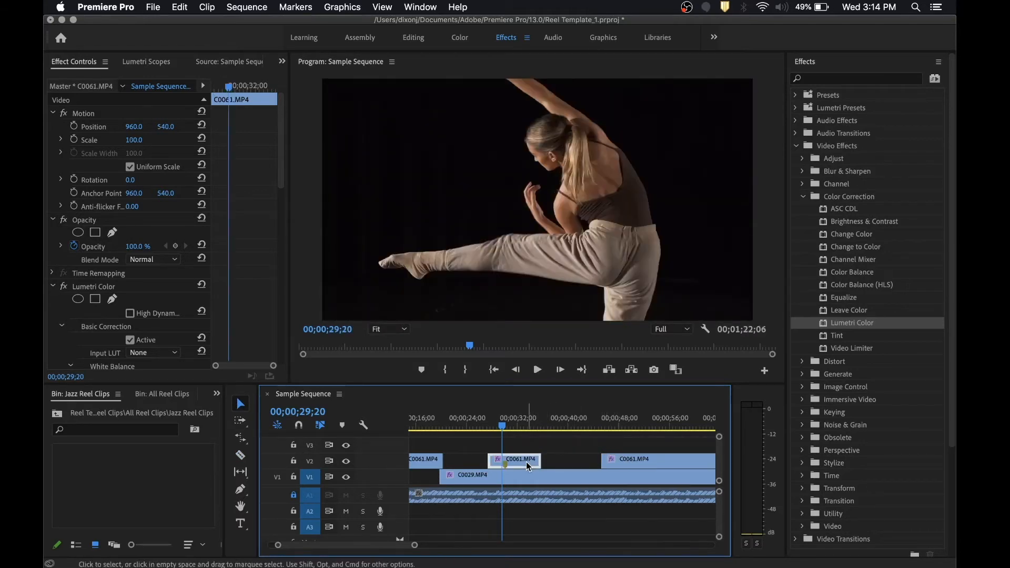
- Split C0029.MP4 on V1 at about 27 and 36 seconds, and delete the segment beneath the short C0061.MP4 clip
{"action": "key", "text": "c"}
{"action": "left_click", "coordinate": [493, 477]}
{"action": "left_click", "coordinate": [542, 477]}
{"action": "key", "text": "v"}
{"action": "left_click", "coordinate": [524, 477]}
{"action": "key", "text": "Delete"}
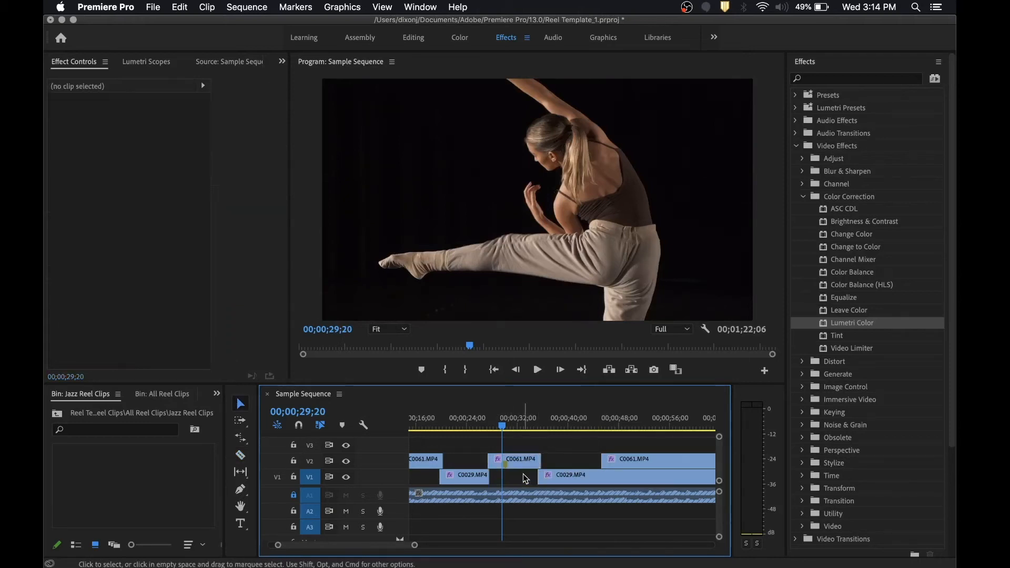
- Select the short C0061.MP4 clip on V2 at about 30 seconds and look over its applied effects
{"action": "left_click", "coordinate": [519, 463]}
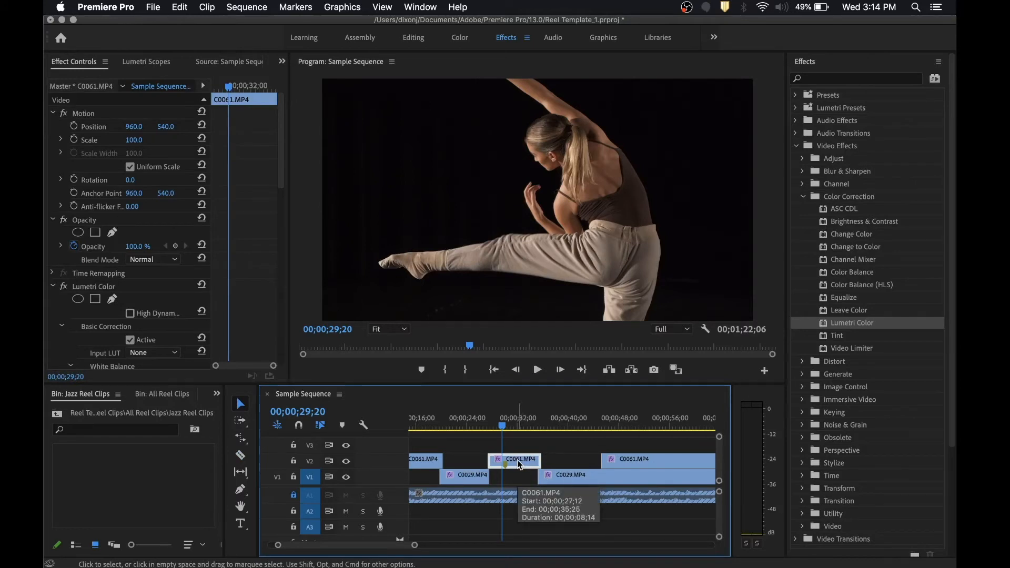
{"action": "left_click_drag", "start_coordinate": [502, 425], "coordinate": [504, 427]}
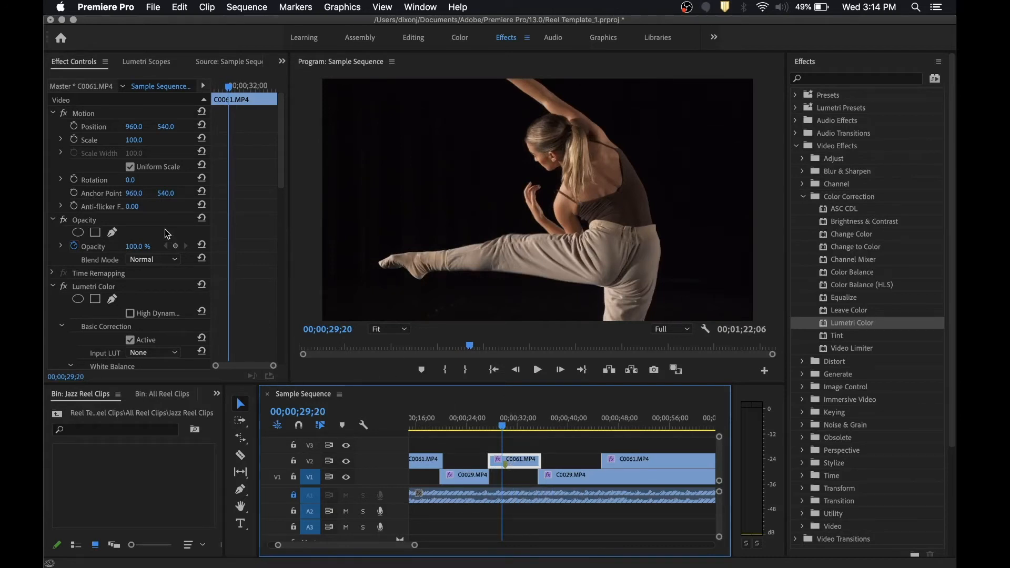
{"action": "scroll", "coordinate": [167, 234], "scroll_direction": "down", "scroll_amount": 5}
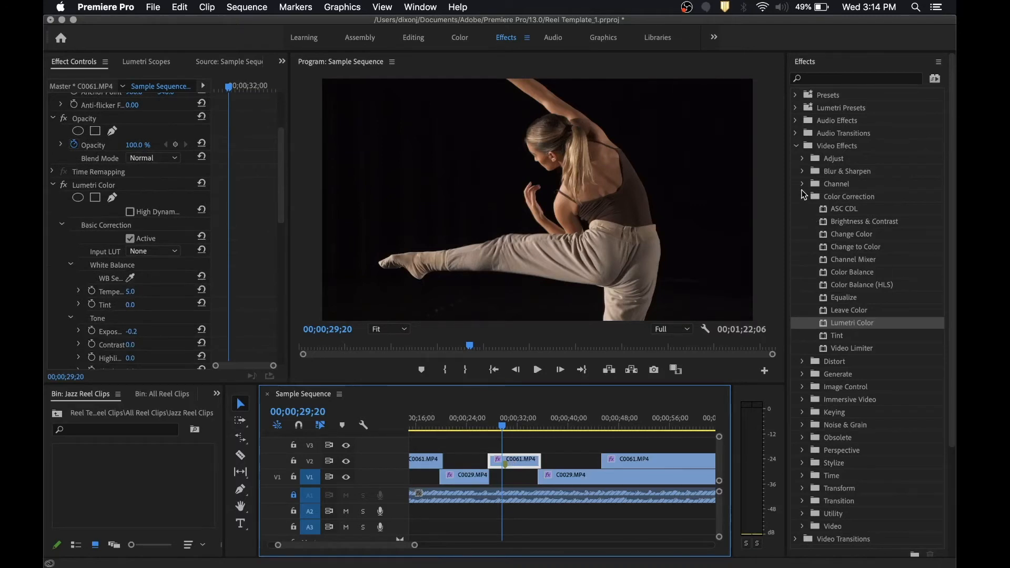
{"action": "scroll", "coordinate": [831, 326], "scroll_direction": "down", "scroll_amount": 2}
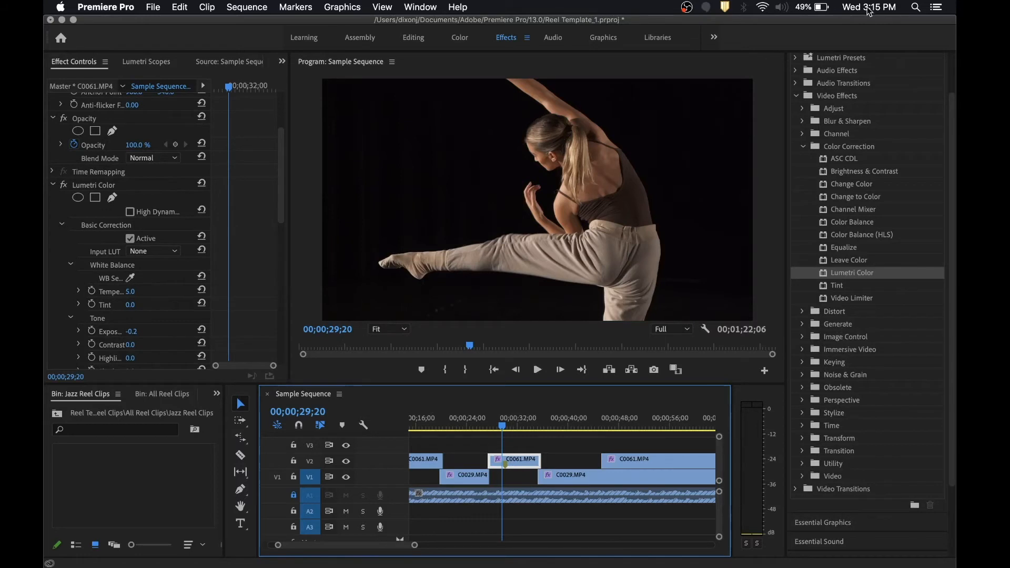
{"action": "scroll", "coordinate": [878, 79], "scroll_direction": "up", "scroll_amount": 2}
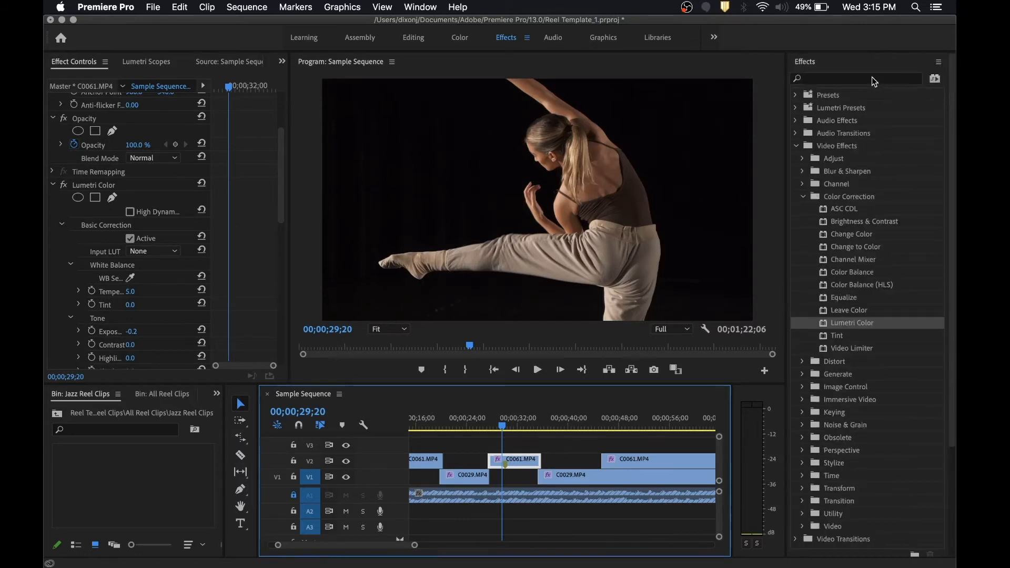
- Search the effects for "warp" and clear the search
{"action": "left_click", "coordinate": [872, 78]}
{"action": "type", "text": "warp"}
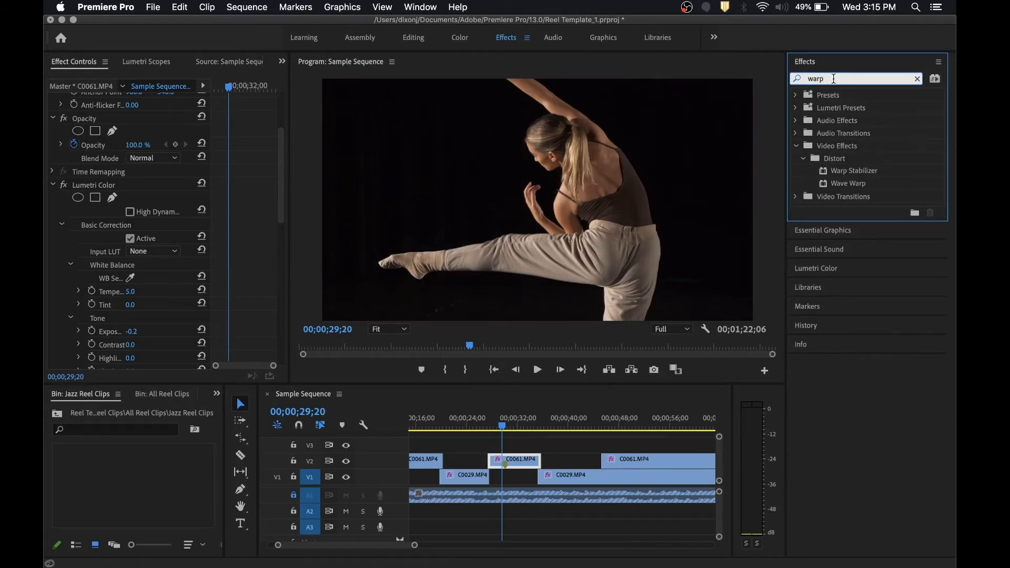
{"action": "key", "text": "BackSpace"}
{"action": "key", "text": "BackSpace"}
{"action": "key", "text": "BackSpace"}
{"action": "key", "text": "BackSpace"}
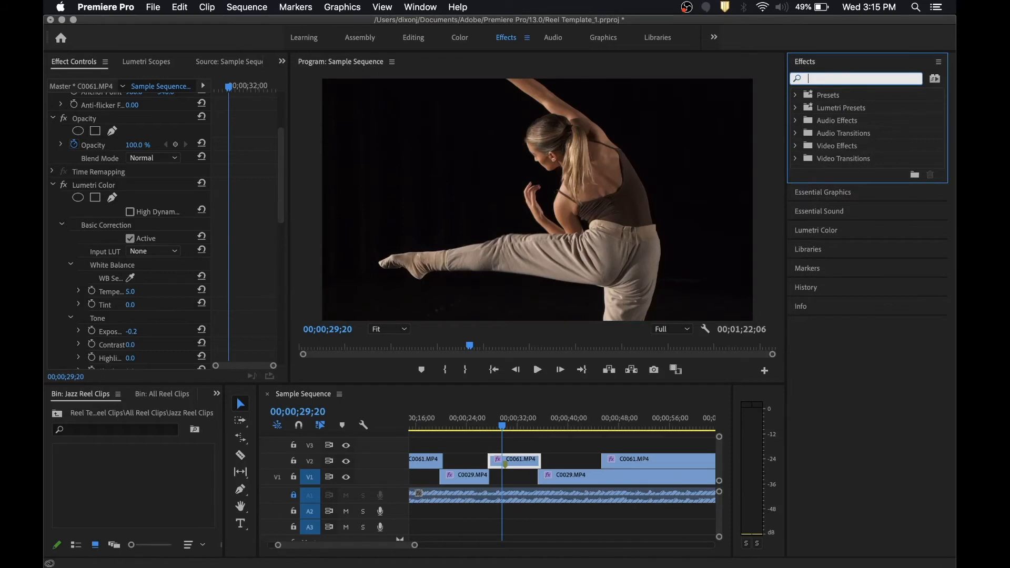
- Apply the Warp Stabilizer effect from the Distort video effects to the short C0061.MP4 clip on V2
{"action": "left_click", "coordinate": [795, 146]}
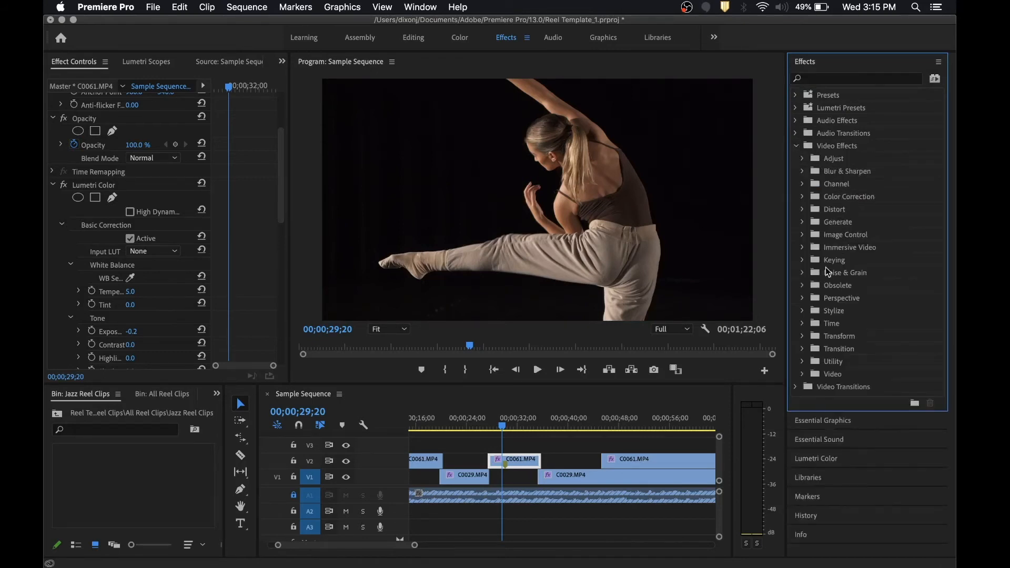
{"action": "left_click", "coordinate": [804, 209]}
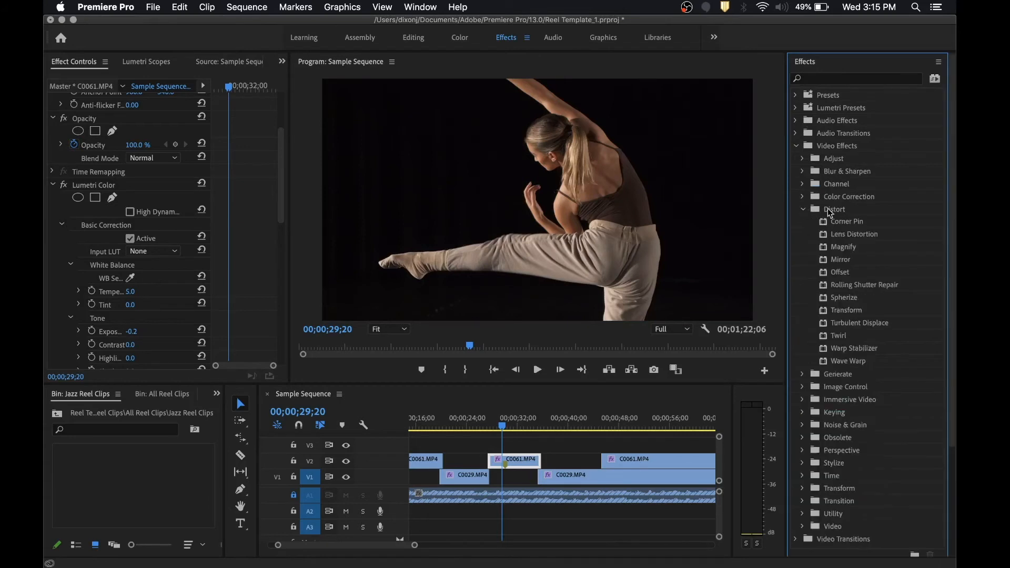
{"action": "left_click", "coordinate": [844, 348]}
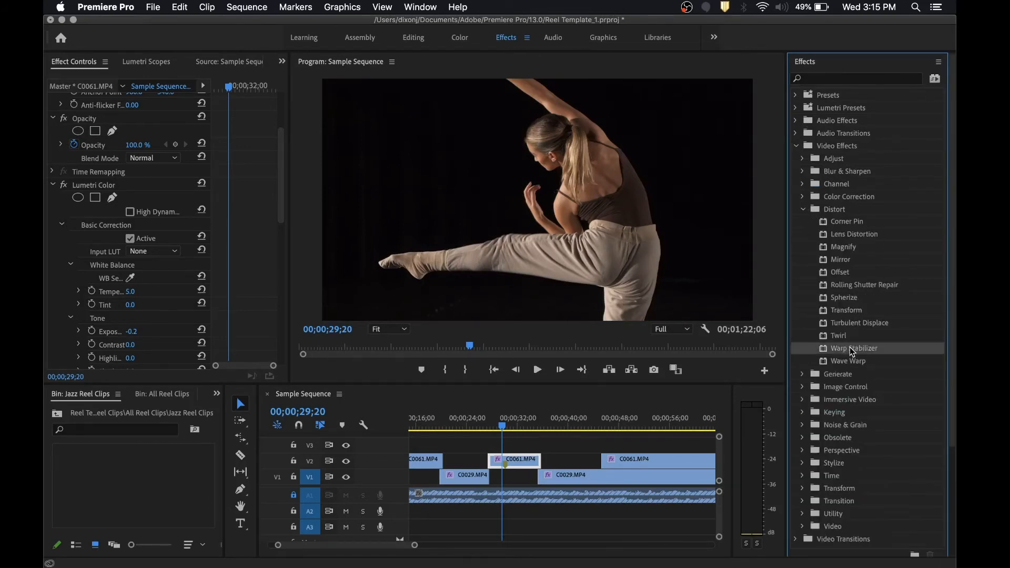
{"action": "left_click_drag", "start_coordinate": [850, 346], "coordinate": [514, 462]}
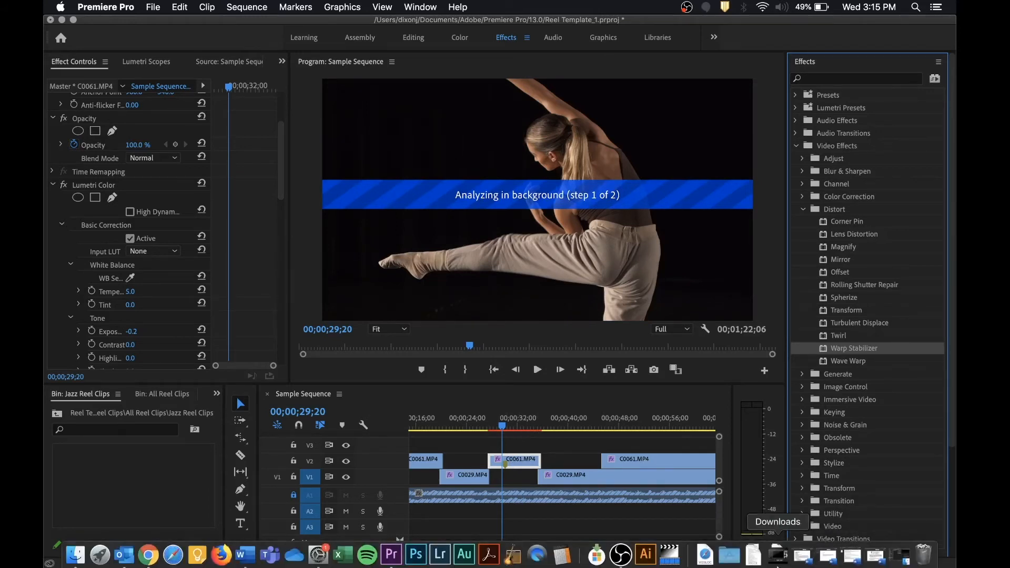
{"action": "left_click", "coordinate": [622, 558]}
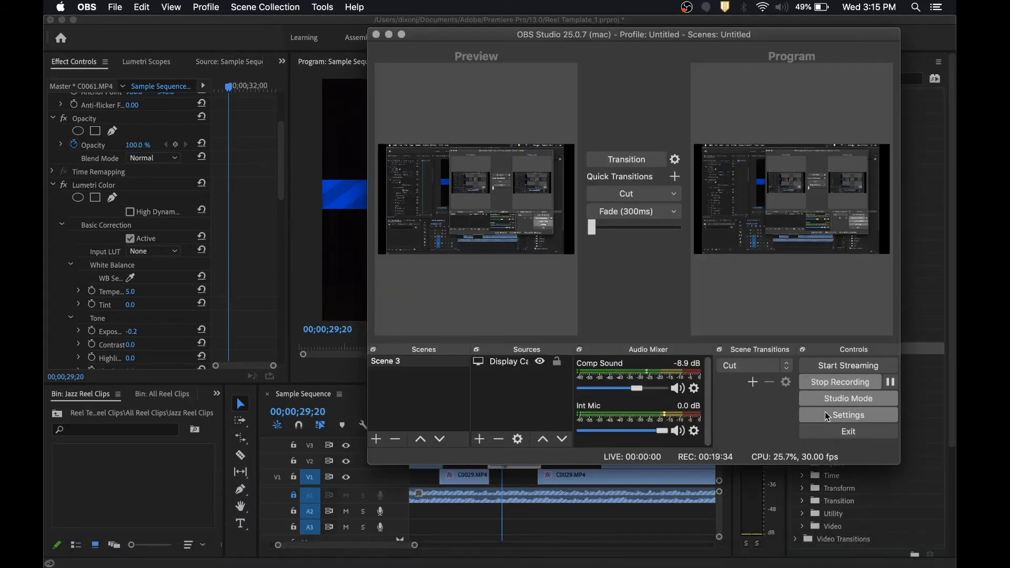
{"action": "left_click", "coordinate": [891, 382]}
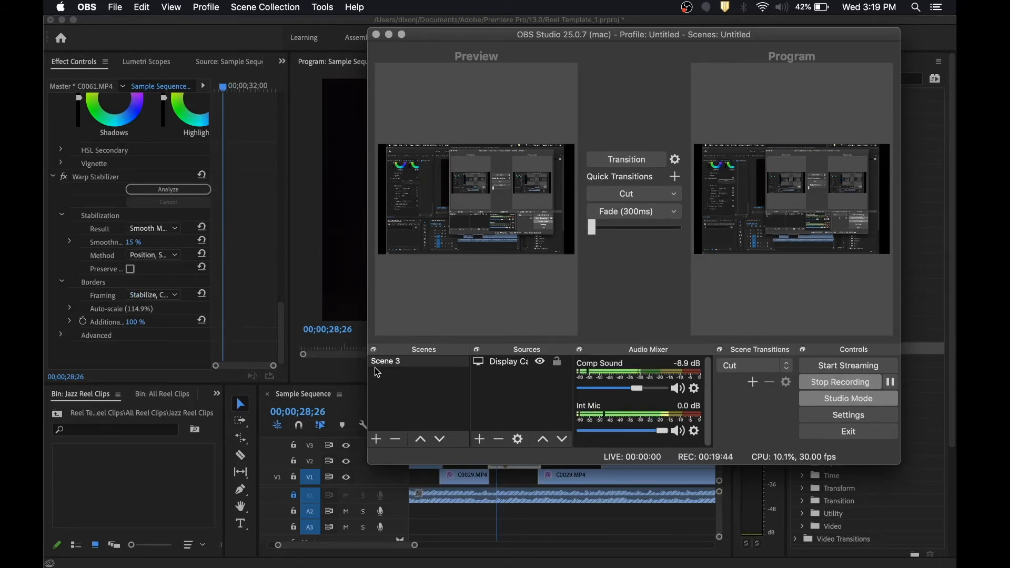
{"action": "left_click", "coordinate": [322, 371]}
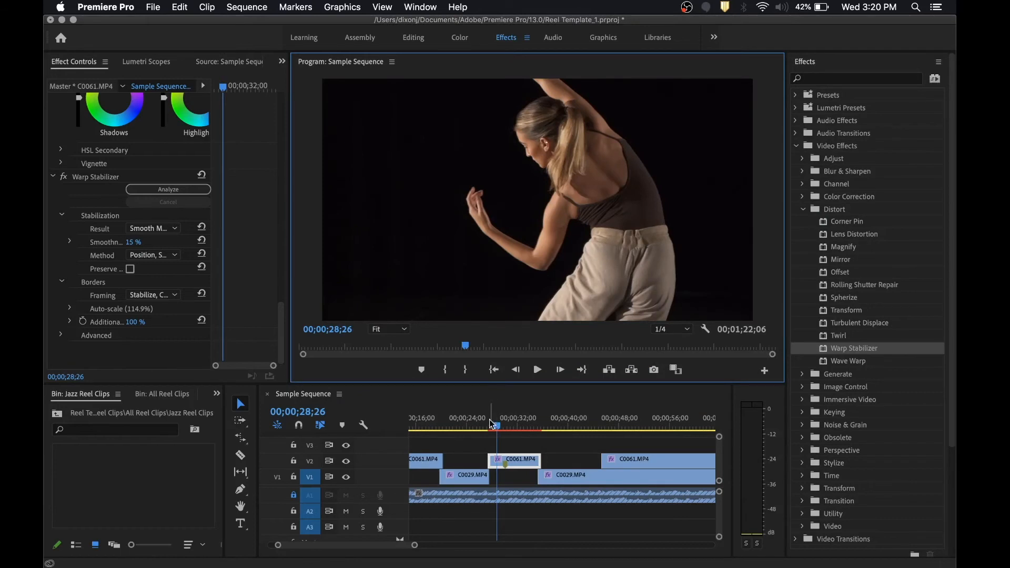
- Collapse the Lumetri Color effect on the short C0061.MP4 clip and review Warp Stabilizer's Result and Method options, keeping Smooth Motion and Position, Scale, Rotation
{"action": "scroll", "coordinate": [156, 189], "scroll_direction": "up", "scroll_amount": 15}
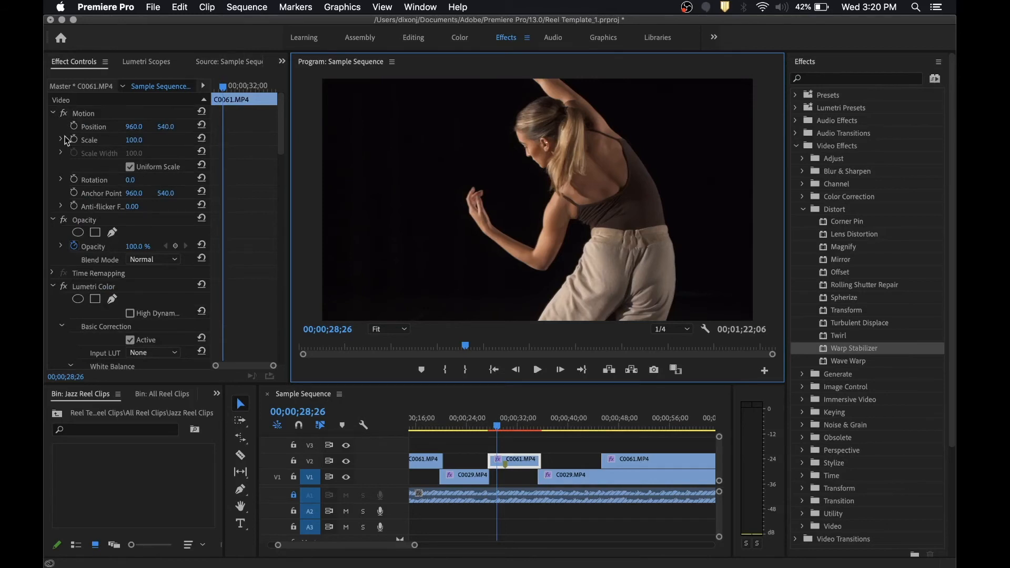
{"action": "scroll", "coordinate": [82, 187], "scroll_direction": "down", "scroll_amount": 3}
{"action": "scroll", "coordinate": [79, 183], "scroll_direction": "down", "scroll_amount": 6}
{"action": "scroll", "coordinate": [79, 183], "scroll_direction": "up", "scroll_amount": 5}
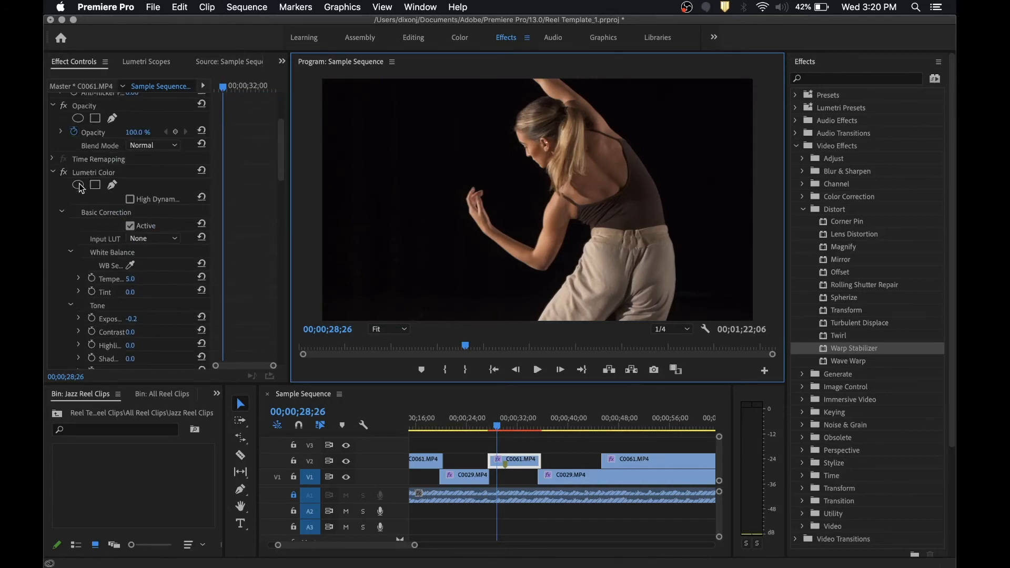
{"action": "left_click", "coordinate": [54, 173]}
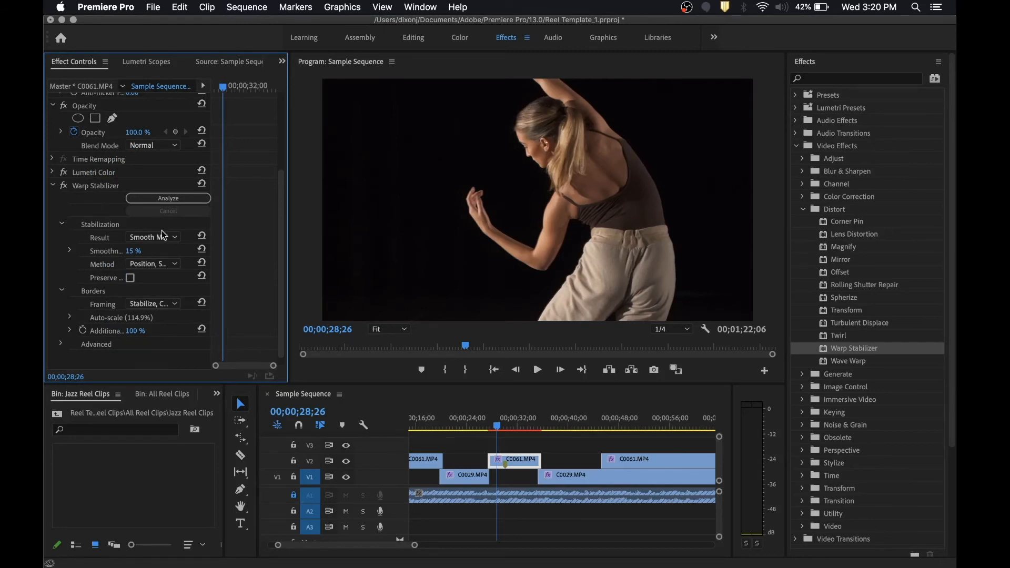
{"action": "left_click", "coordinate": [177, 238]}
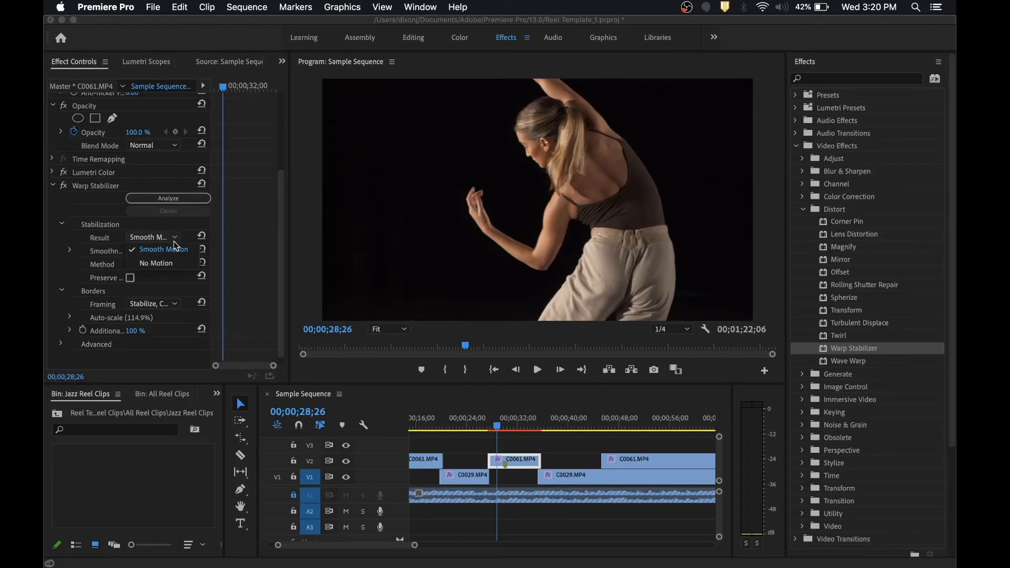
{"action": "left_click", "coordinate": [174, 236]}
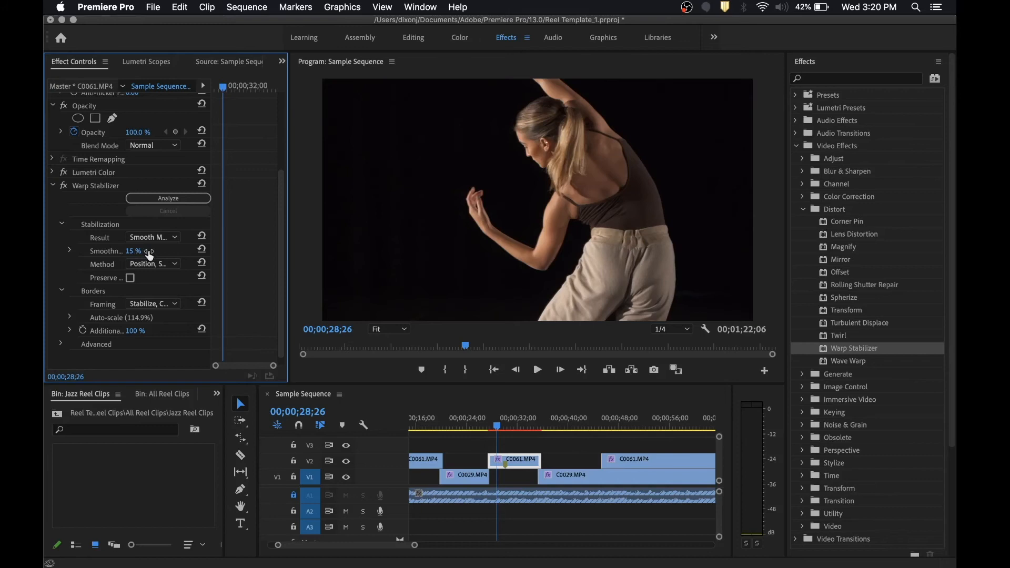
{"action": "left_click", "coordinate": [177, 264]}
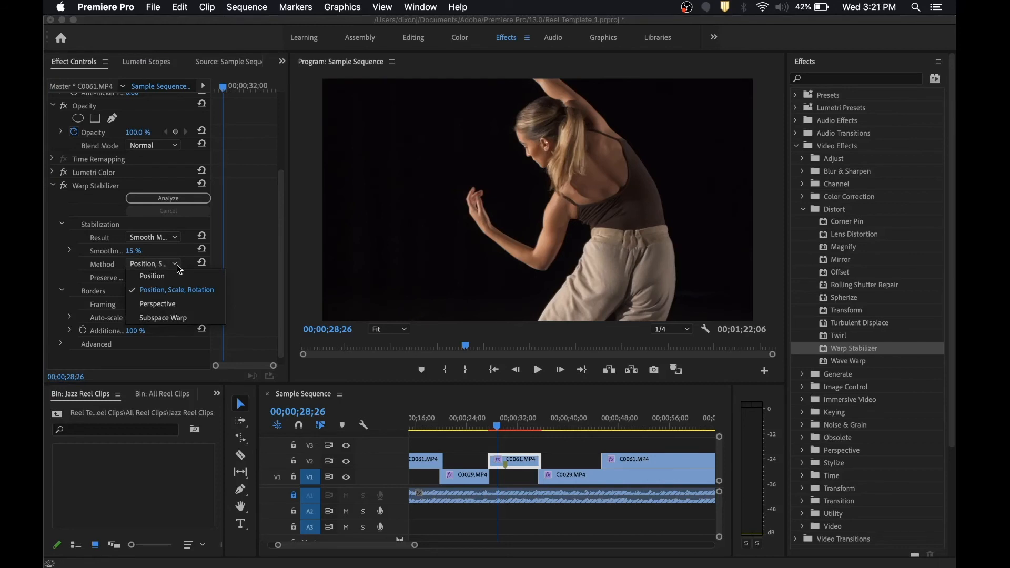
{"action": "left_click", "coordinate": [180, 293]}
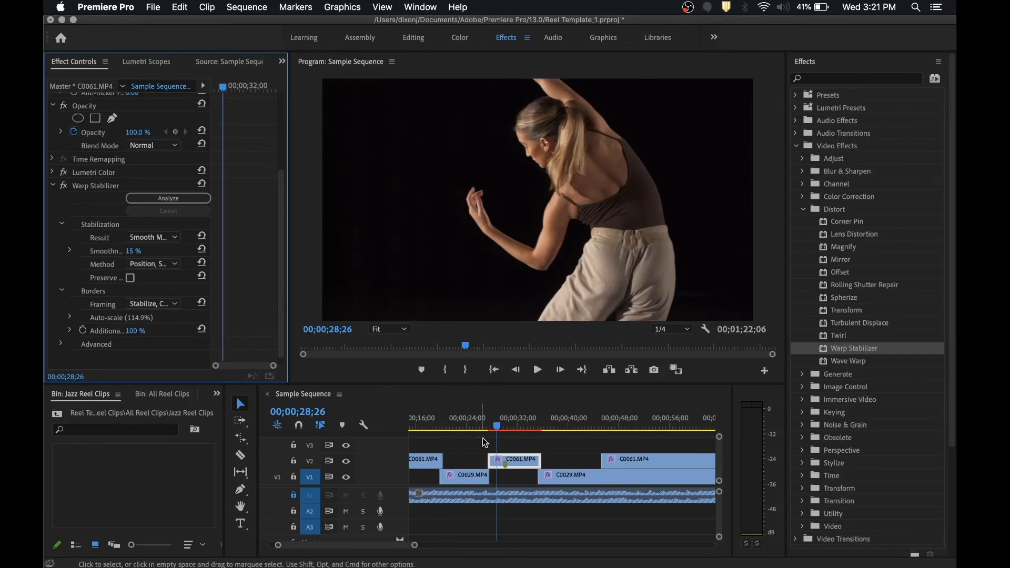
- Keep the playback resolution at 1/4 and play through the stabilized C0061.MP4 clip from near its start
{"action": "left_click", "coordinate": [494, 428]}
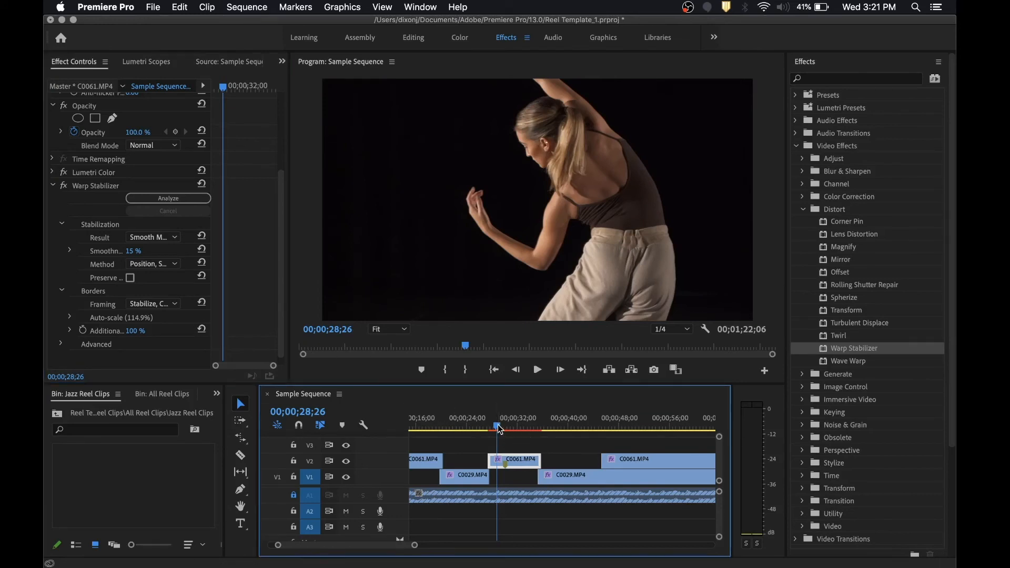
{"action": "left_click", "coordinate": [689, 330]}
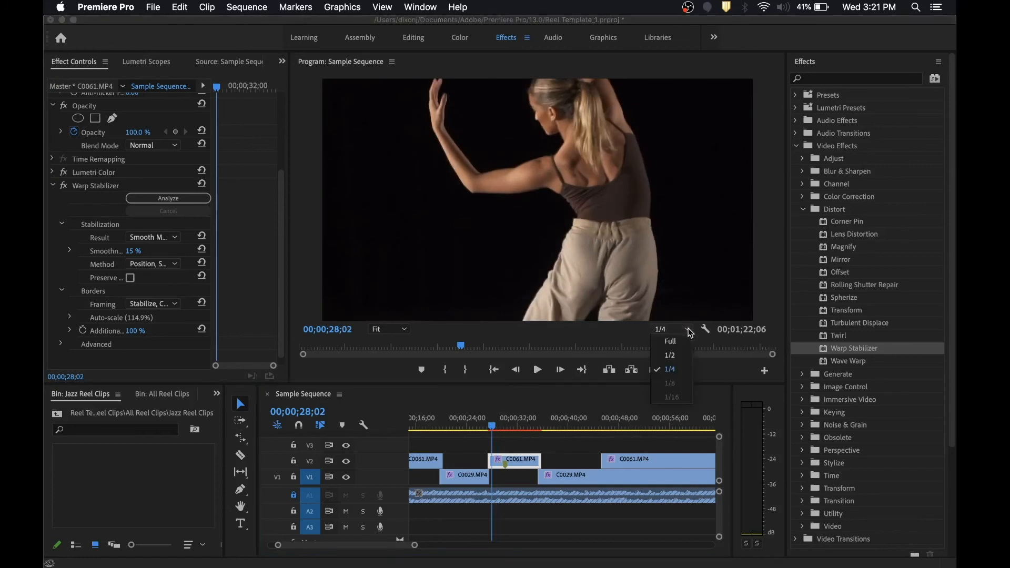
{"action": "left_click", "coordinate": [676, 364]}
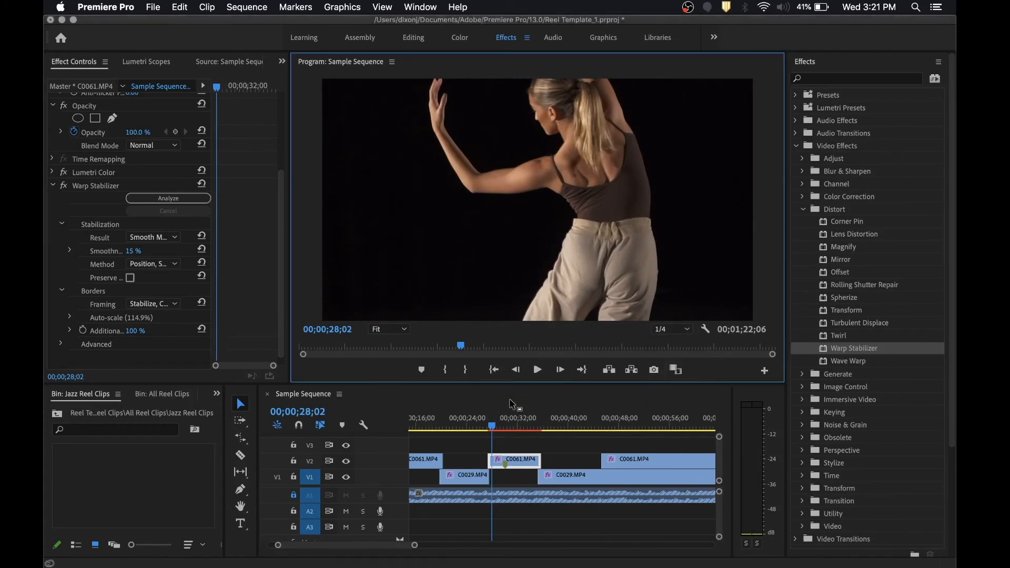
{"action": "left_click", "coordinate": [489, 429]}
{"action": "key", "text": "space"}
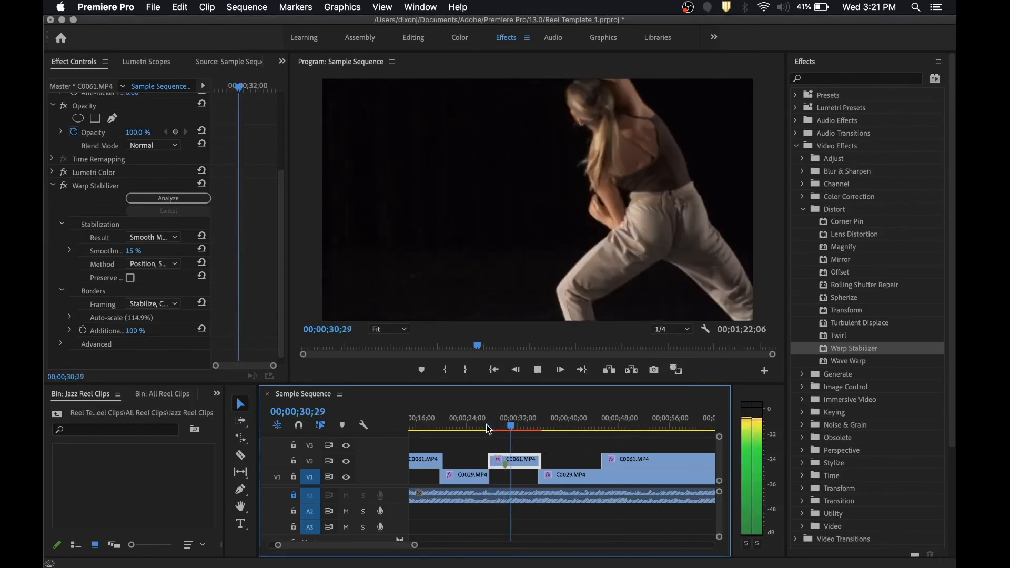
{"action": "key", "text": "space"}
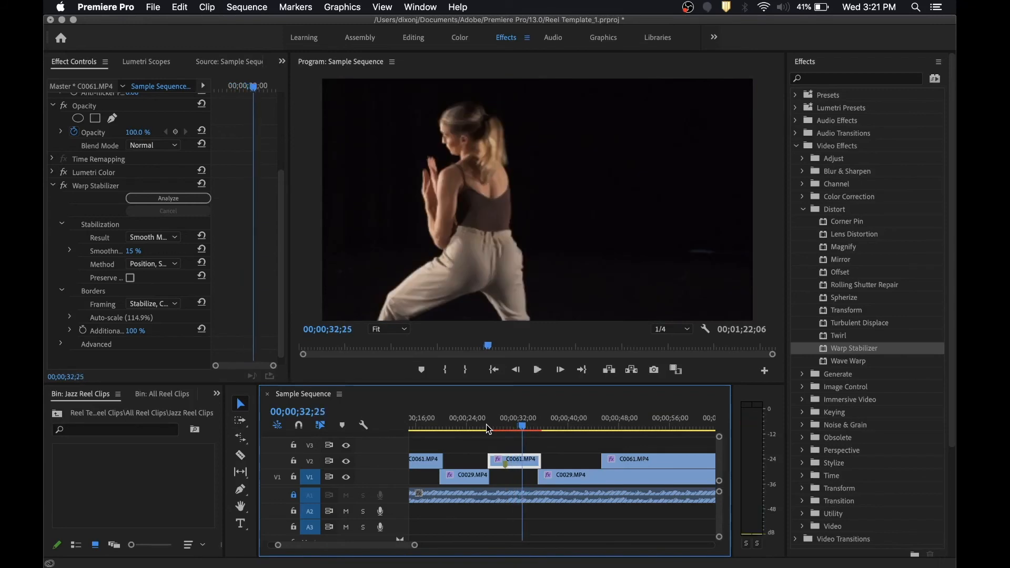
- Mark the range from 00;00;27;08 to 00;00;35;26 around the stabilized C0061.MP4 clip and render it from In to Out
{"action": "left_click", "coordinate": [489, 426]}
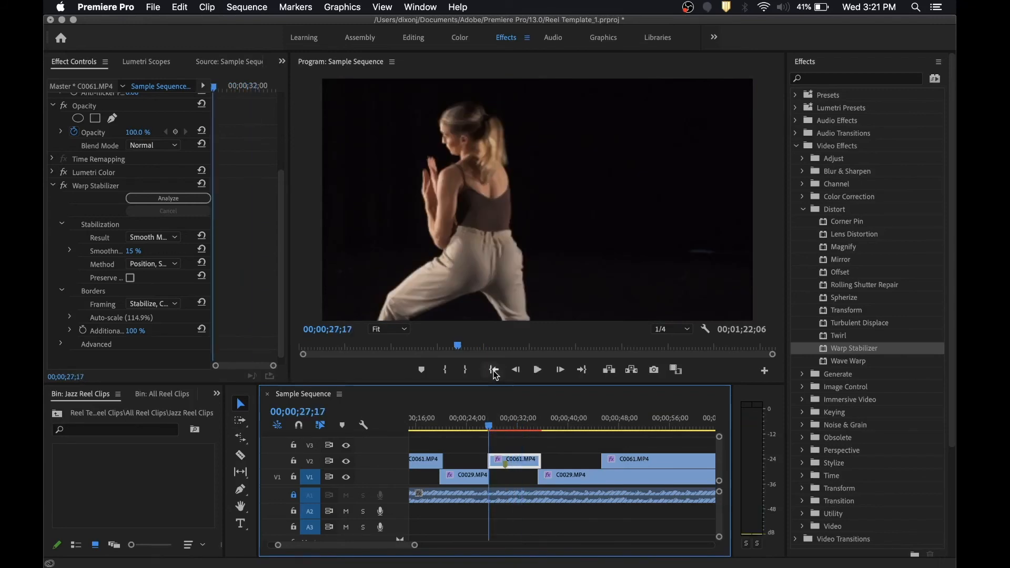
{"action": "left_click_drag", "start_coordinate": [488, 425], "coordinate": [487, 426]}
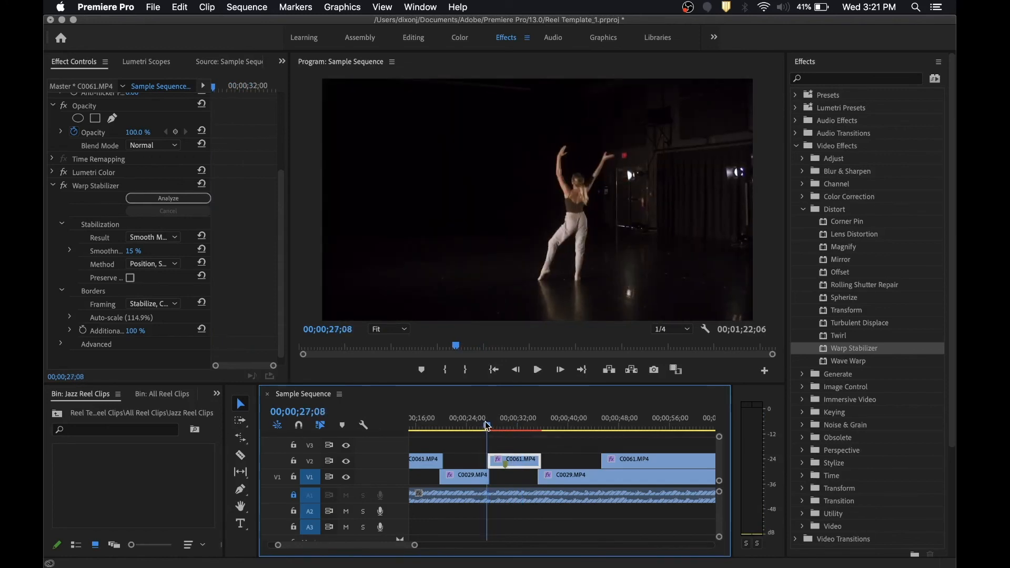
{"action": "key", "text": "i"}
{"action": "left_click", "coordinate": [543, 424]}
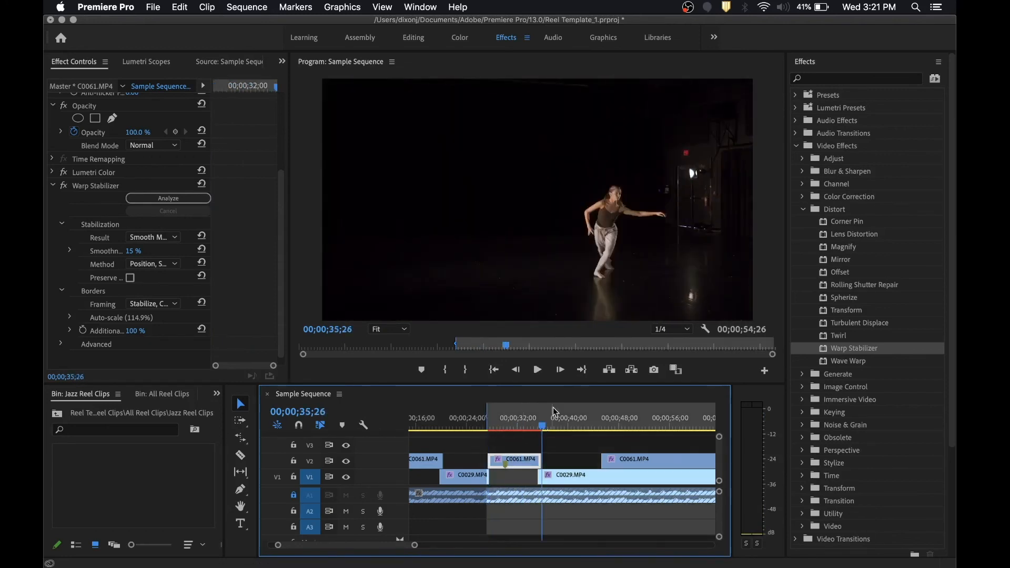
{"action": "key", "text": "o"}
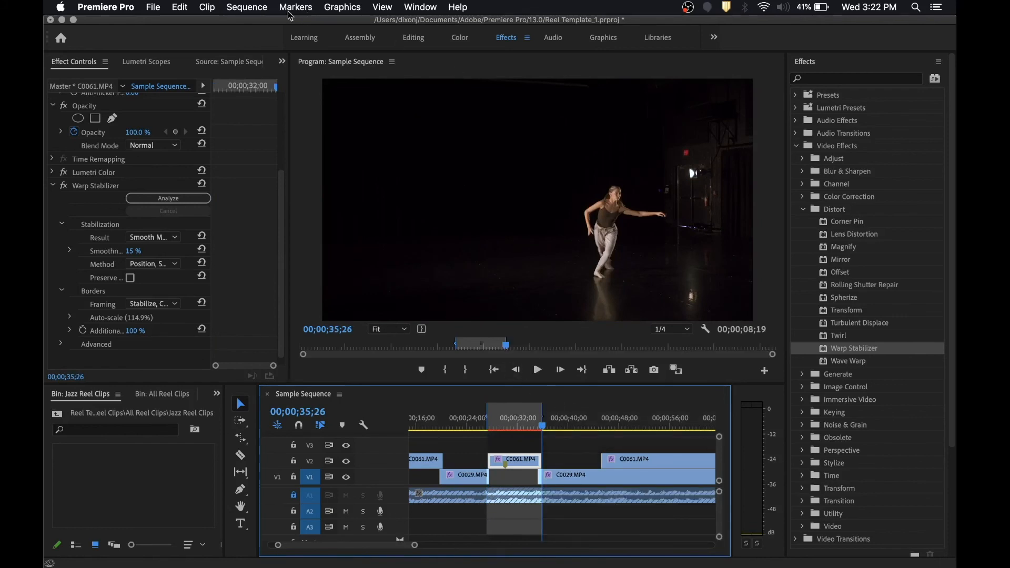
{"action": "left_click", "coordinate": [255, 8]}
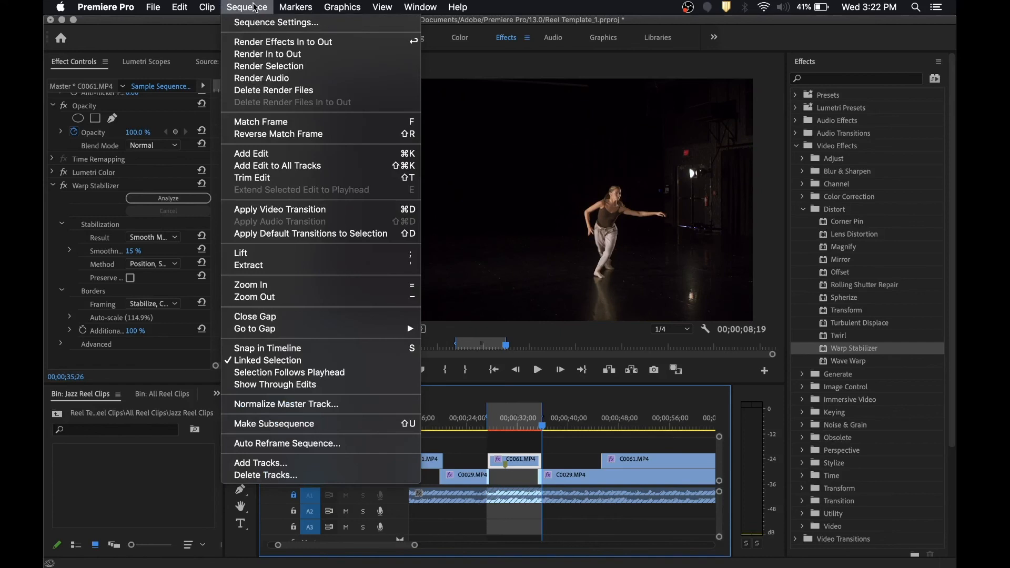
{"action": "left_click", "coordinate": [270, 55]}
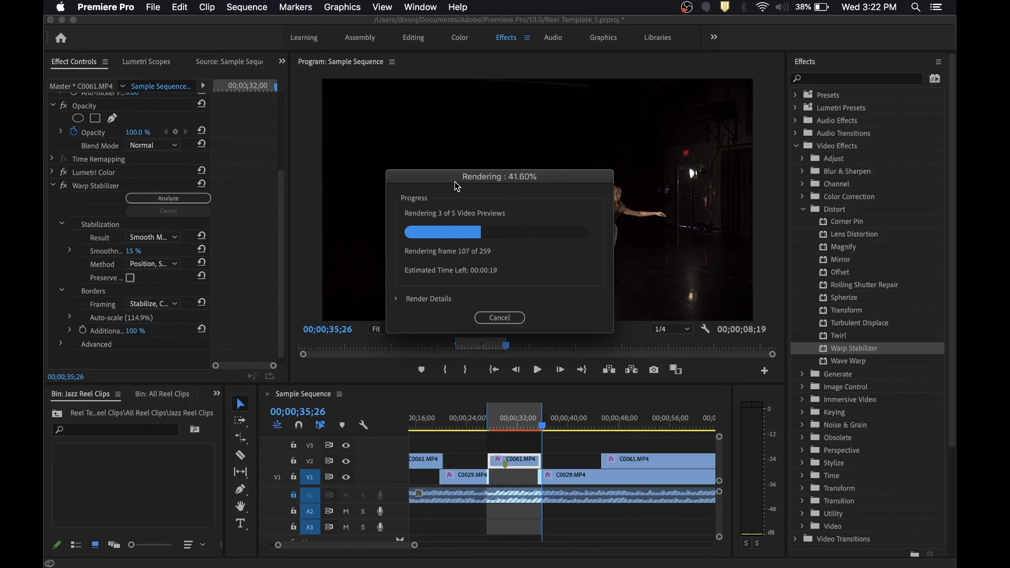
{"action": "mouse_move", "coordinate": [597, 566]}
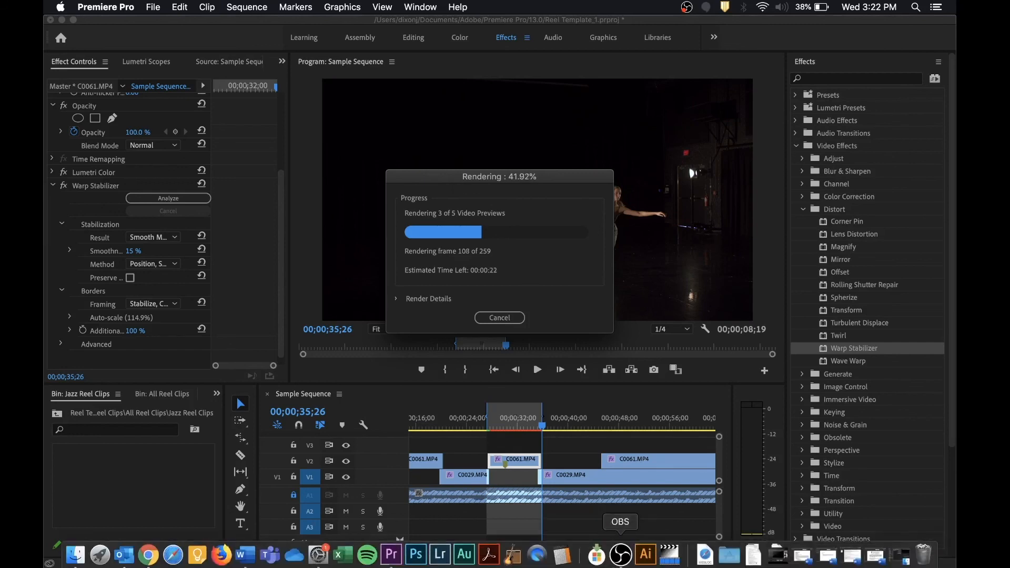
{"action": "left_click", "coordinate": [621, 562]}
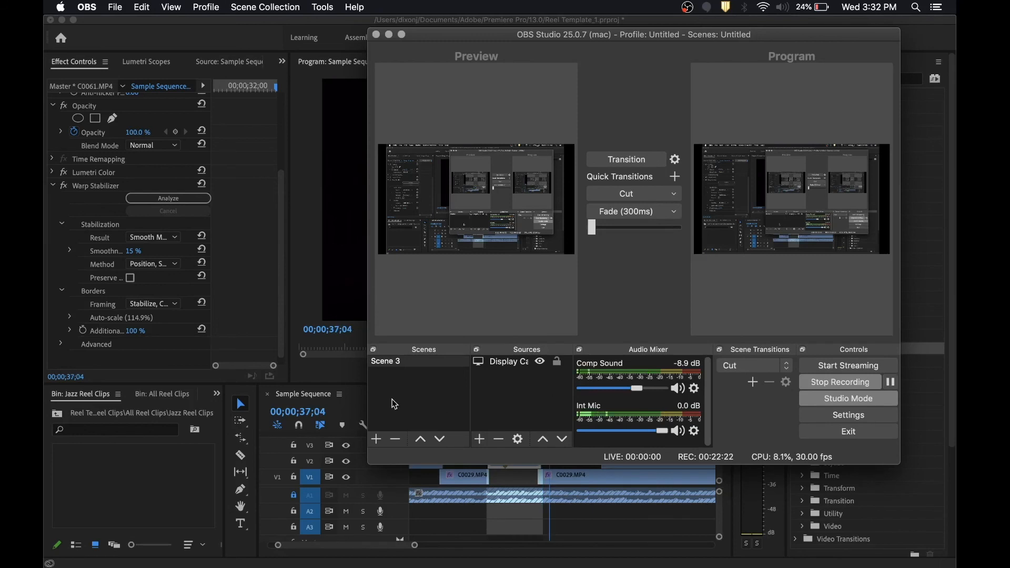
{"action": "left_click", "coordinate": [262, 353]}
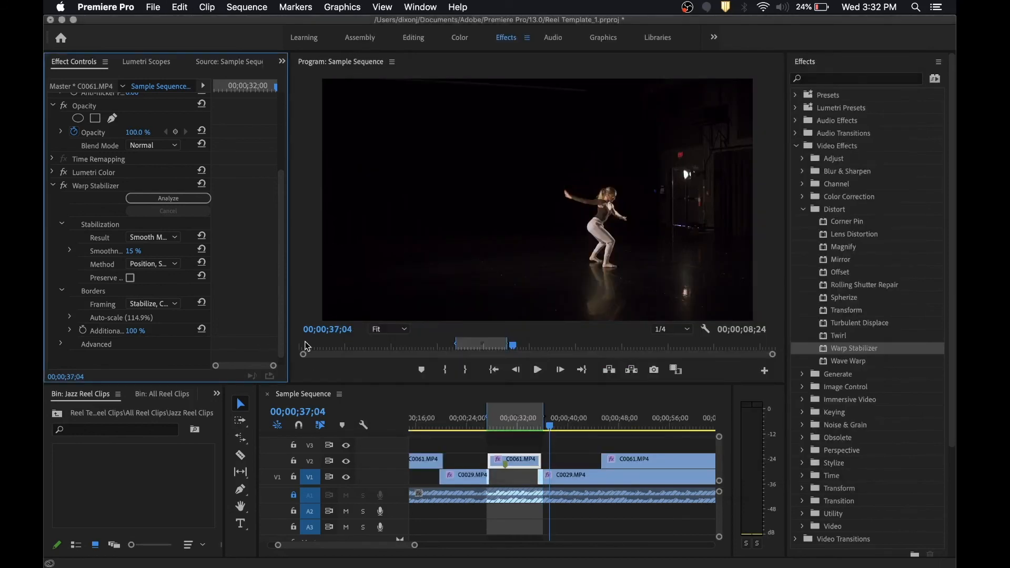
- Move the marked range's In point back to about 24 seconds and play briefly from 00;00;25;14
{"action": "left_click_drag", "start_coordinate": [489, 418], "coordinate": [469, 418]}
{"action": "left_click", "coordinate": [476, 425]}
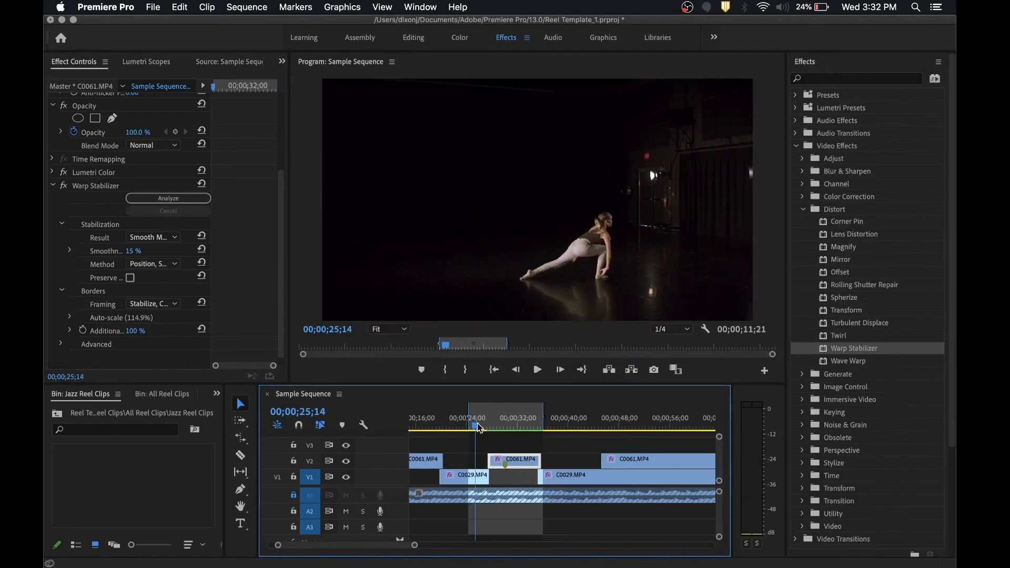
{"action": "key", "text": "space"}
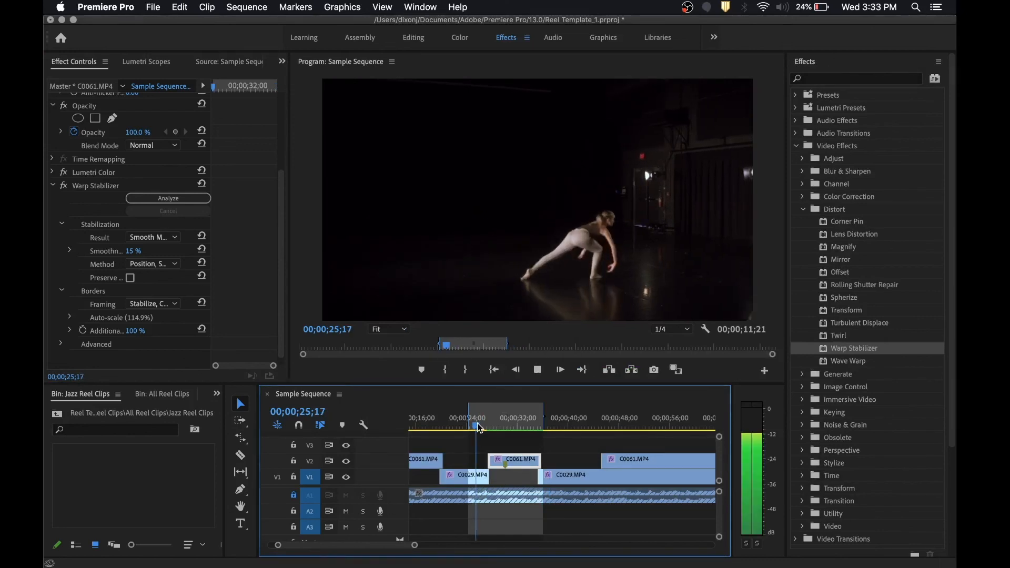
{"action": "key", "text": "space"}
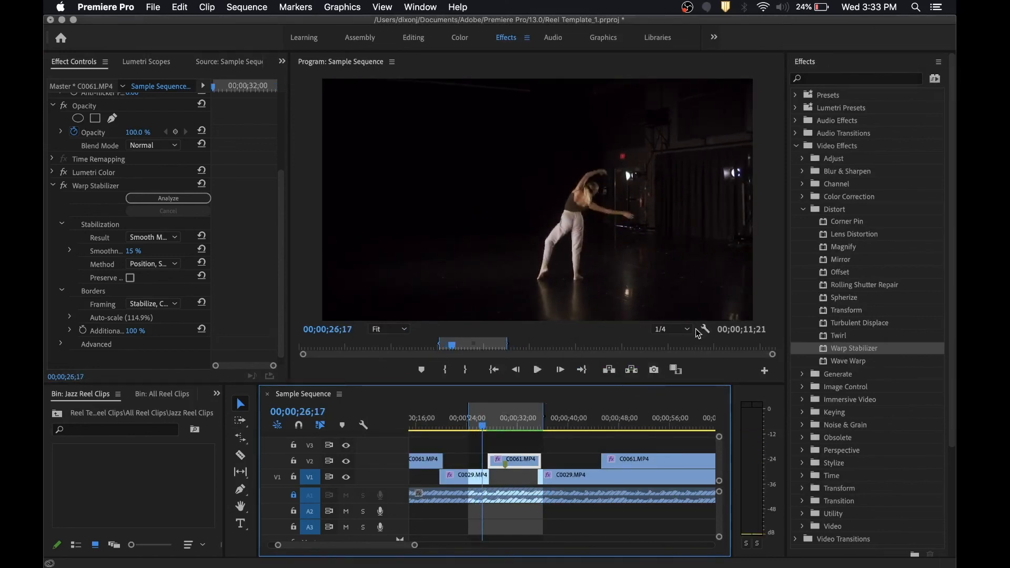
- Set the playback resolution to Full and play the rendered C0061.MP4 clip through the following cut to C0029.MP4
{"action": "left_click", "coordinate": [673, 329]}
{"action": "left_click", "coordinate": [672, 341]}
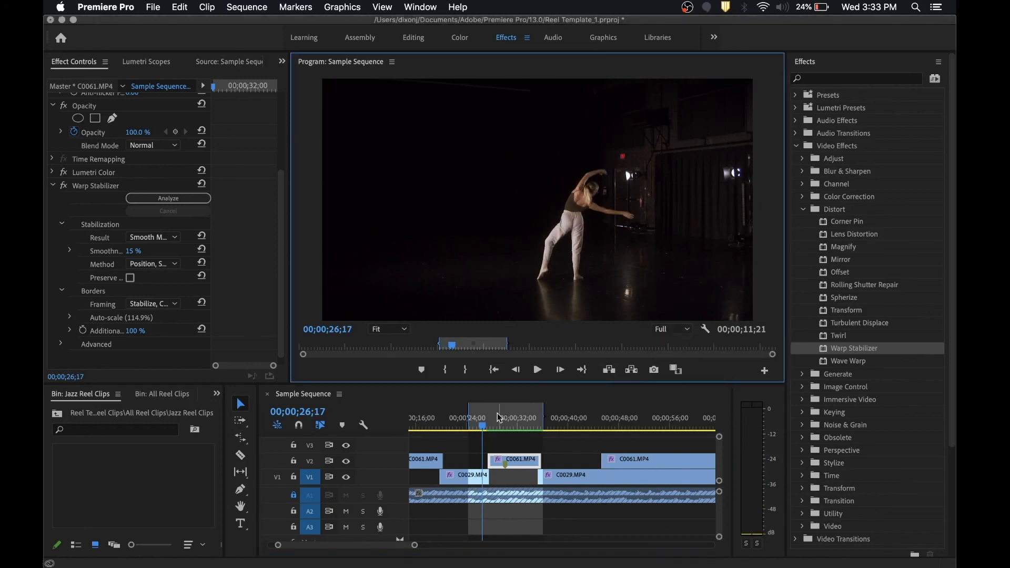
{"action": "key", "text": "space"}
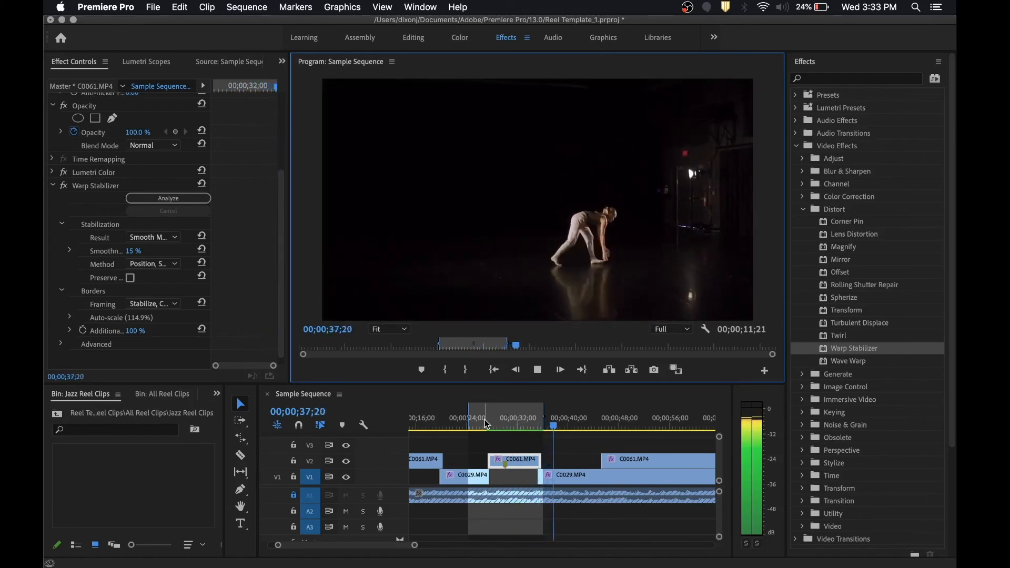
{"action": "key", "text": "space"}
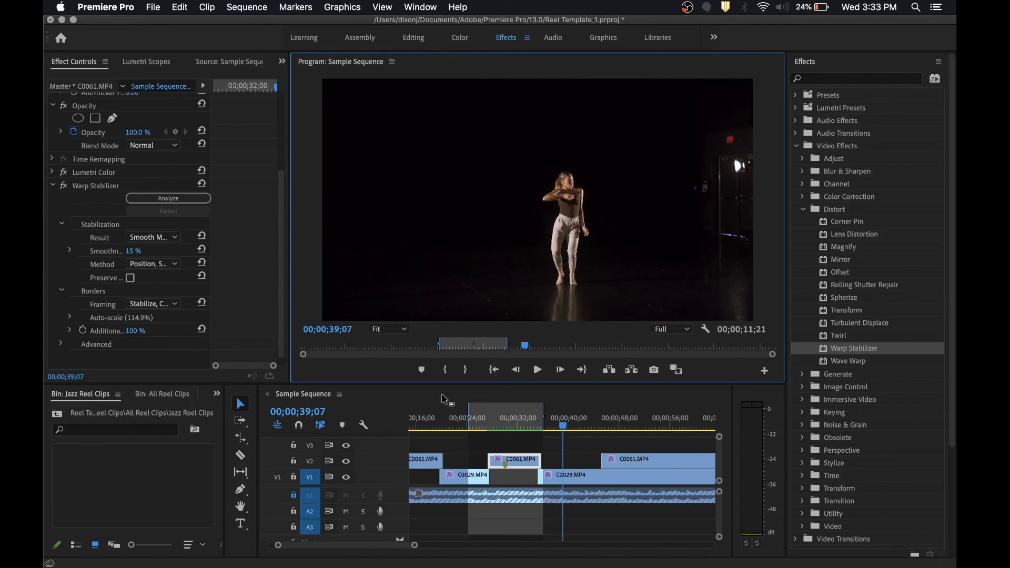
{"action": "left_click", "coordinate": [360, 404]}
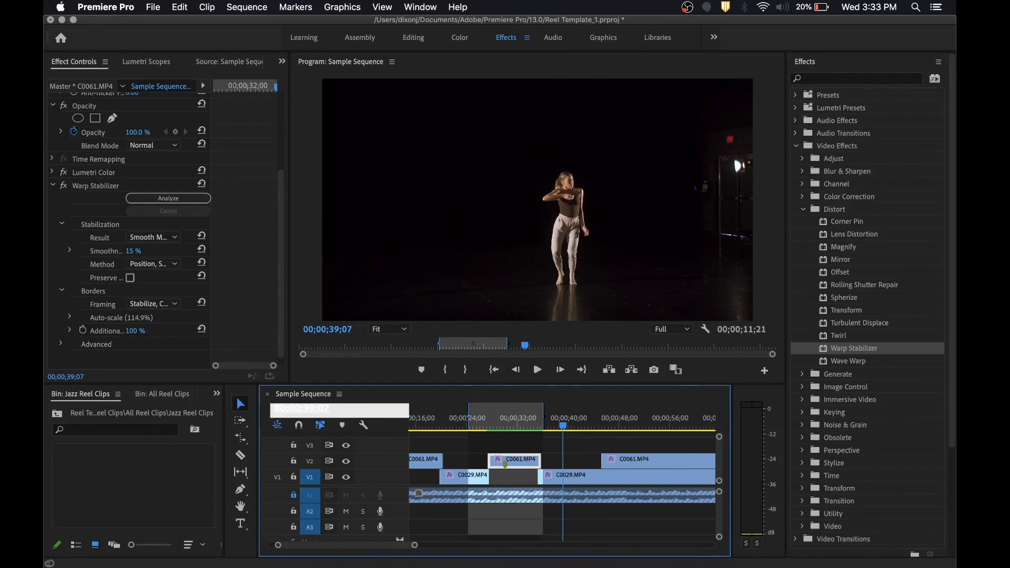
{"action": "mouse_move", "coordinate": [562, 558]}
{"action": "left_click", "coordinate": [621, 558]}
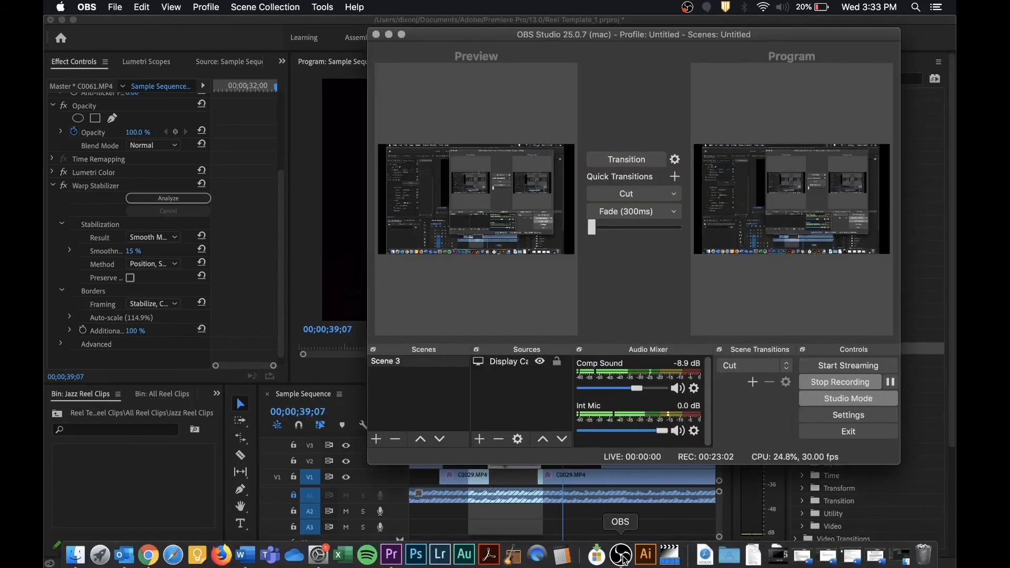